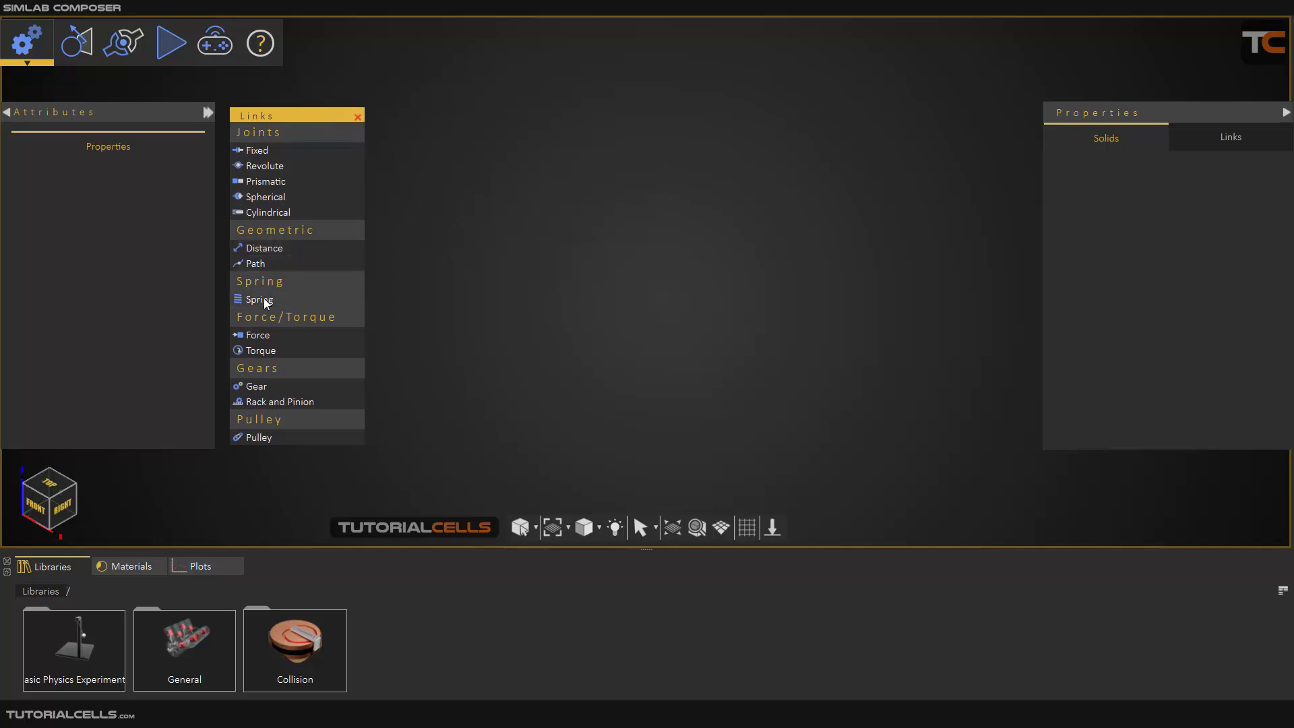
# Step: Detach the Simulation commands as a floating panel and place it beside the Properties panel
pyautogui.click(173, 64)
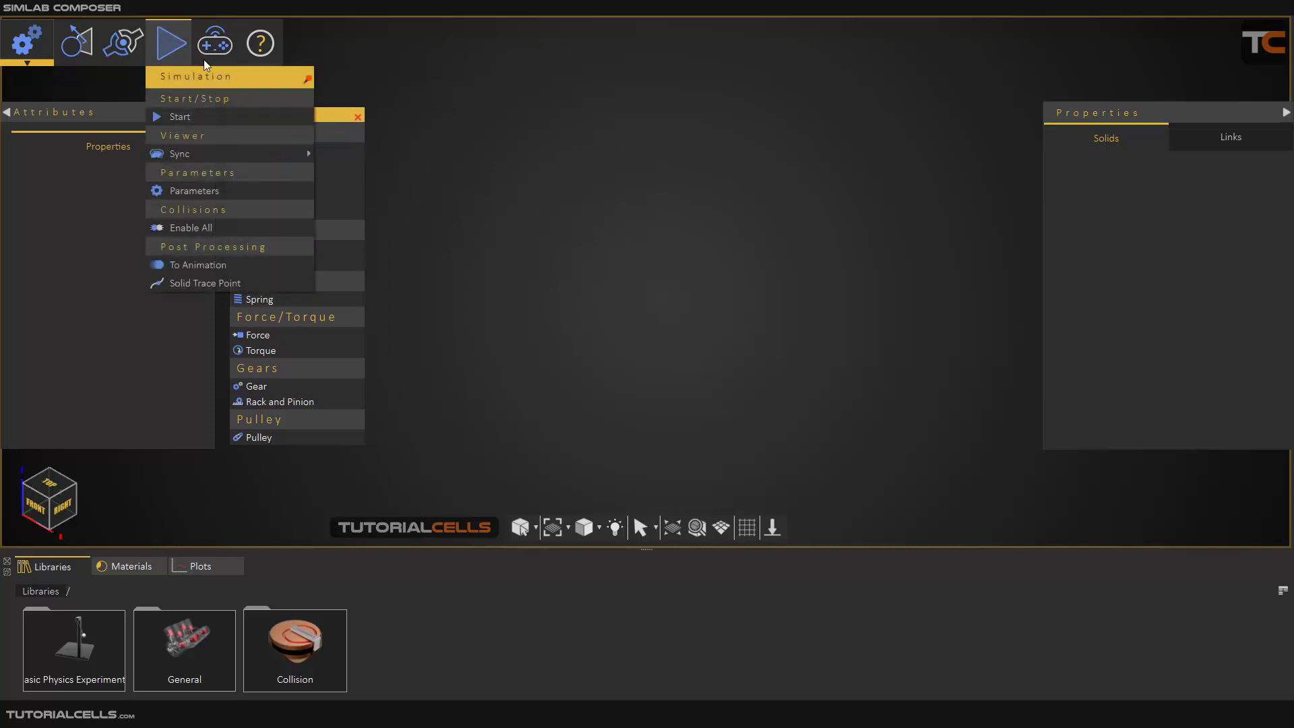
pyautogui.click(304, 82)
pyautogui.moveTo(214, 76); pyautogui.dragTo(970, 346)
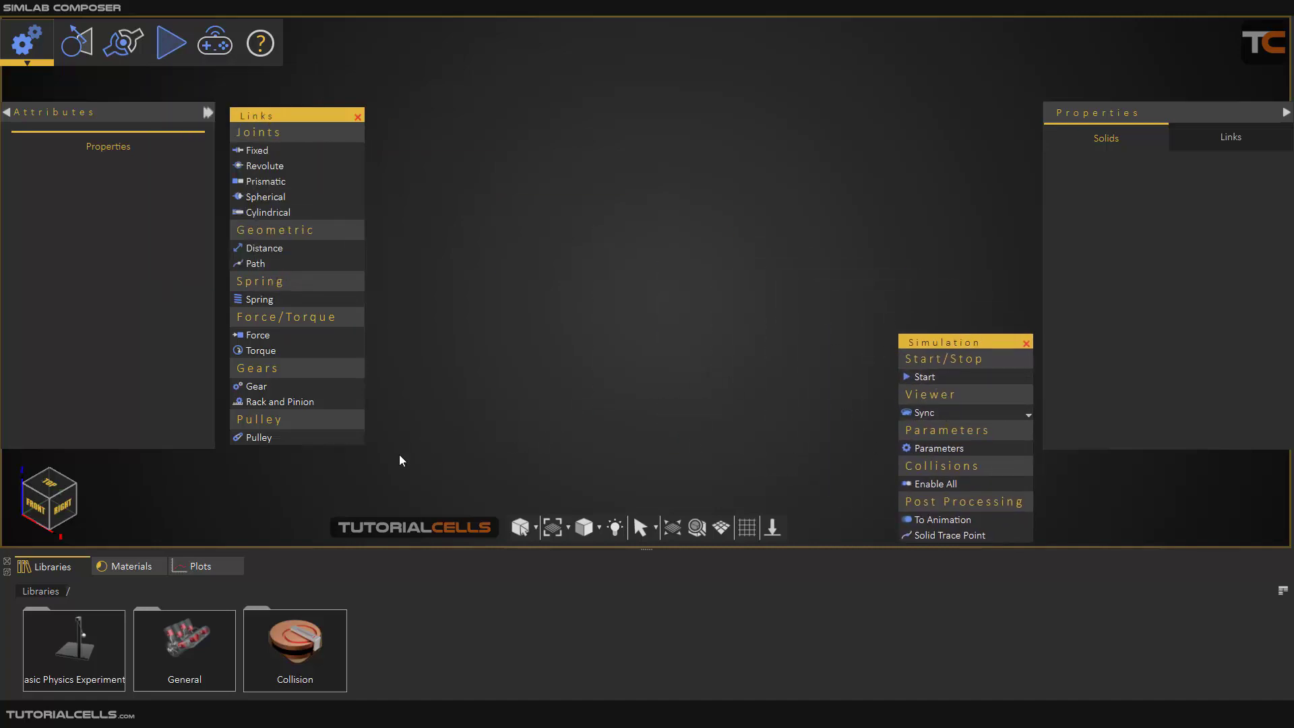
# Step: Load the Spring Mass System from the Basic Physics Experiments library, leave solid editing, and test-run its simulation
pyautogui.doubleClick(102, 657)
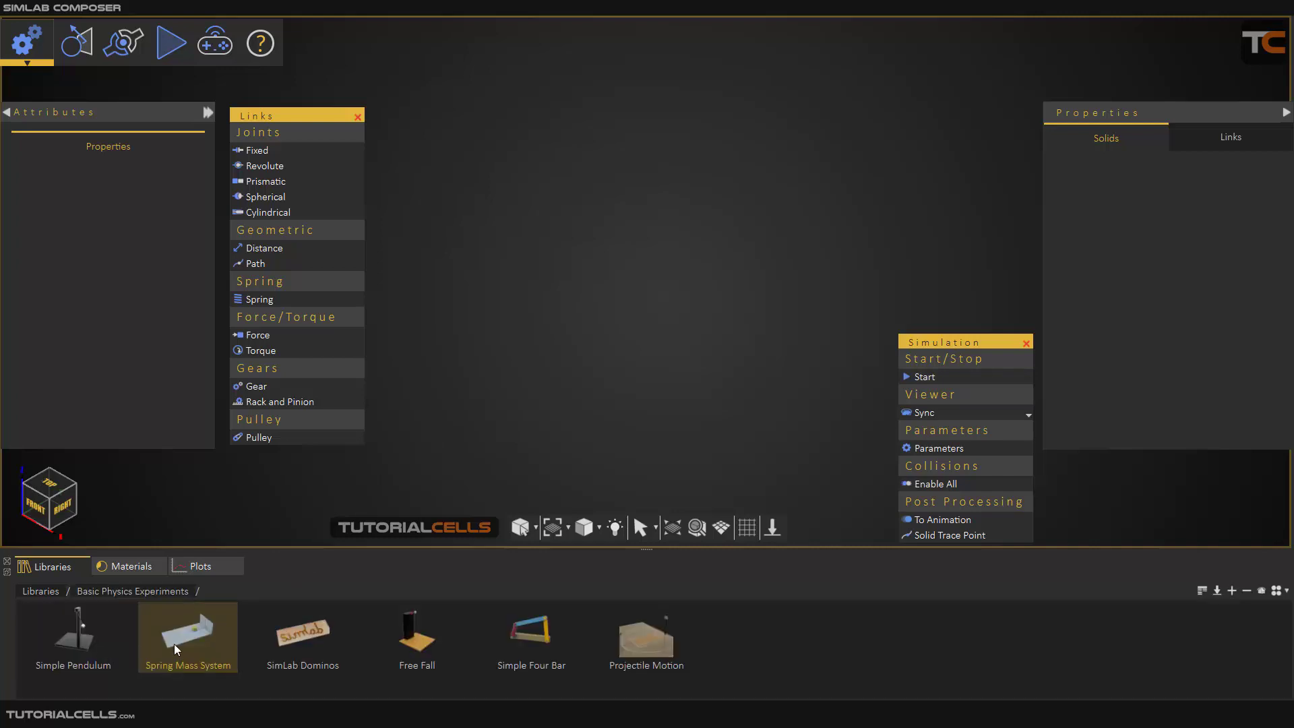
pyautogui.moveTo(173, 644); pyautogui.dragTo(591, 373)
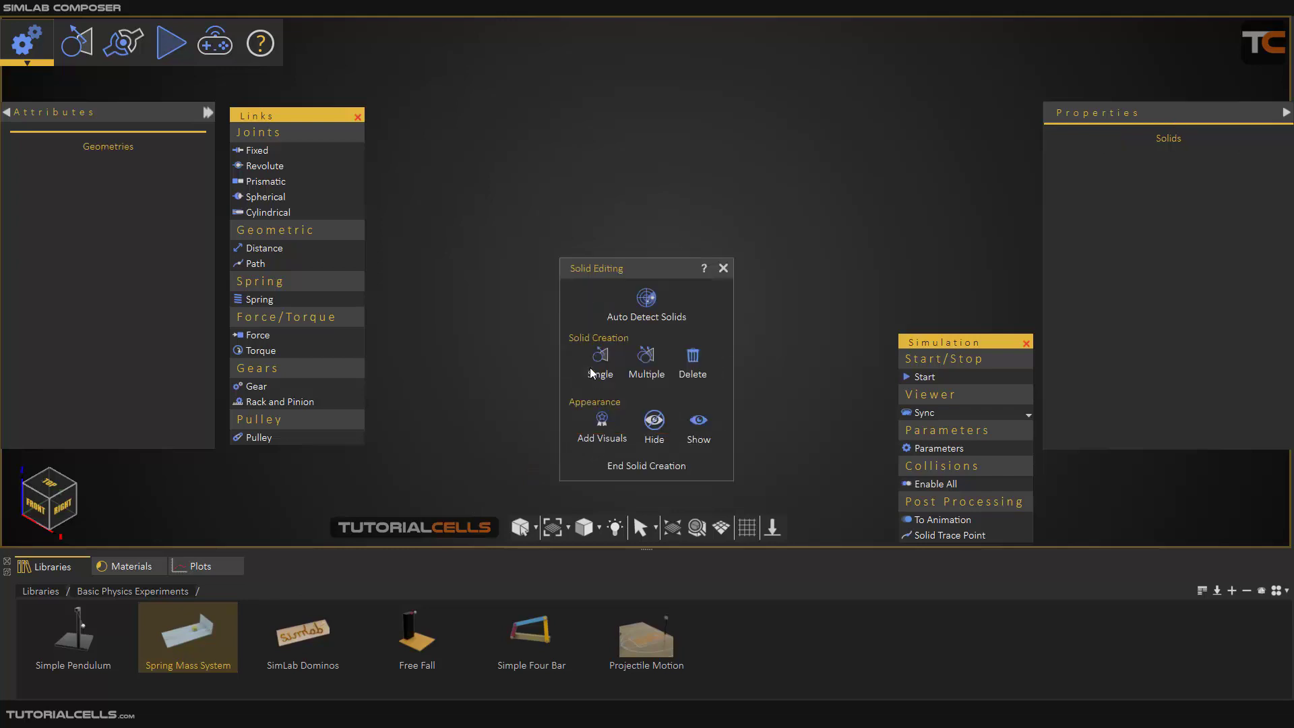
pyautogui.click(723, 269)
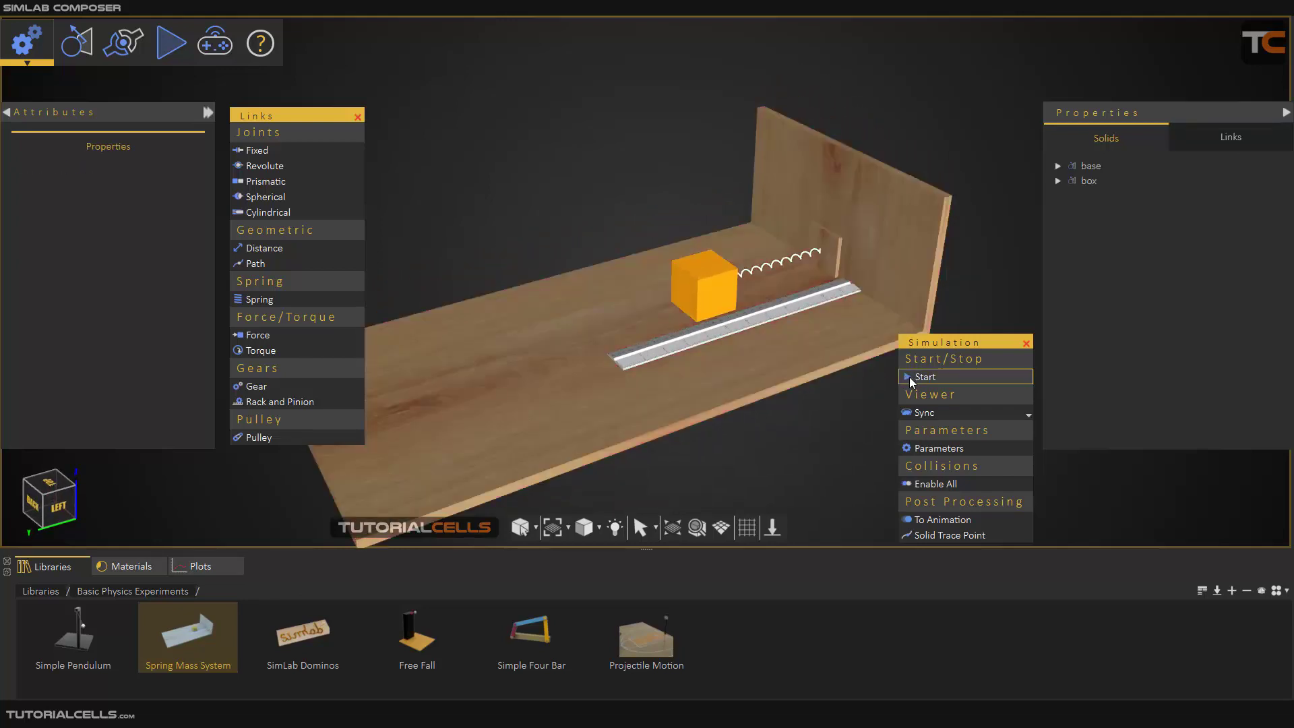
pyautogui.click(910, 378)
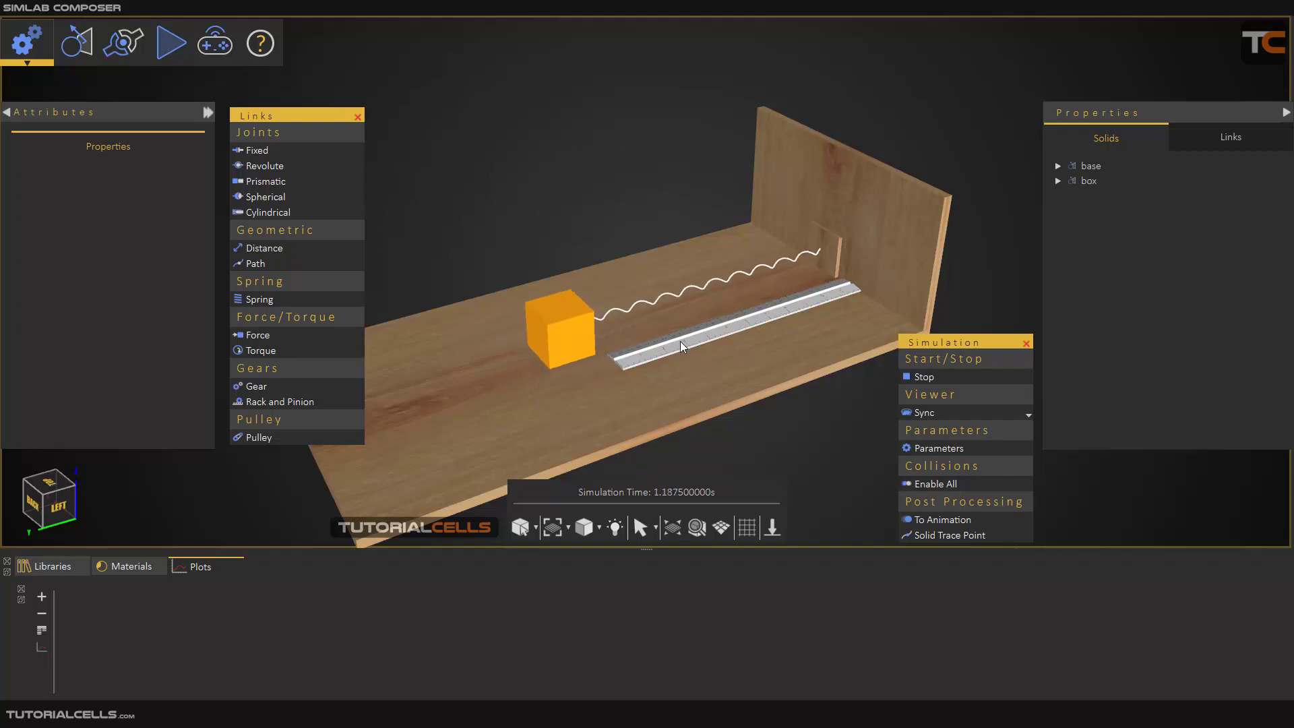
pyautogui.click(918, 377)
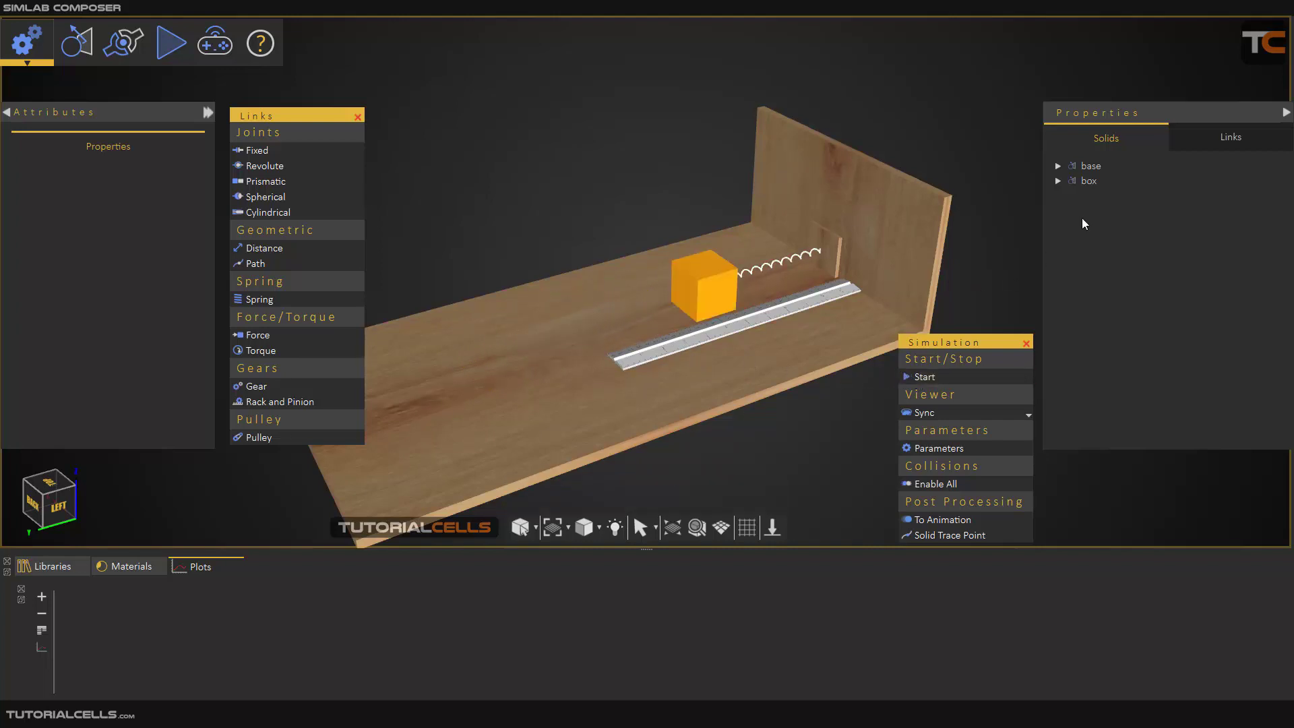
# Step: Delete the existing spring link between the base and the box
pyautogui.click(1229, 139)
pyautogui.click(1111, 165)
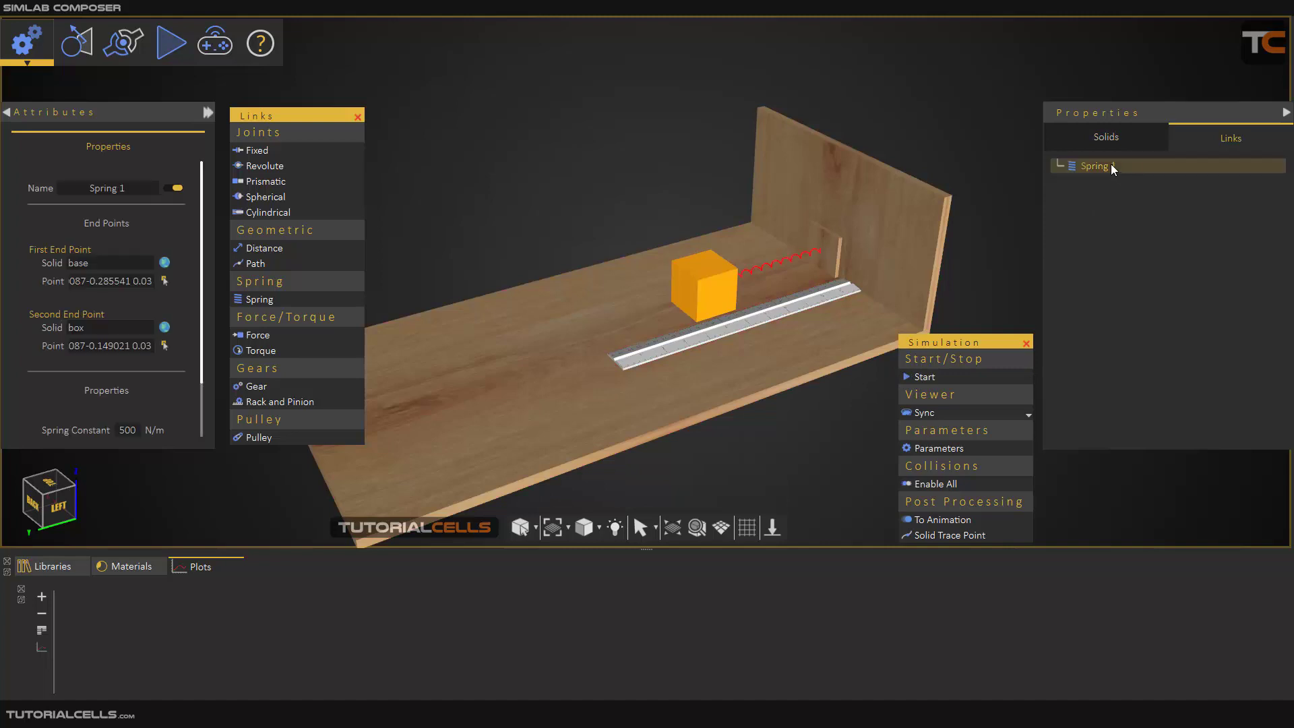
pyautogui.press('Delete')
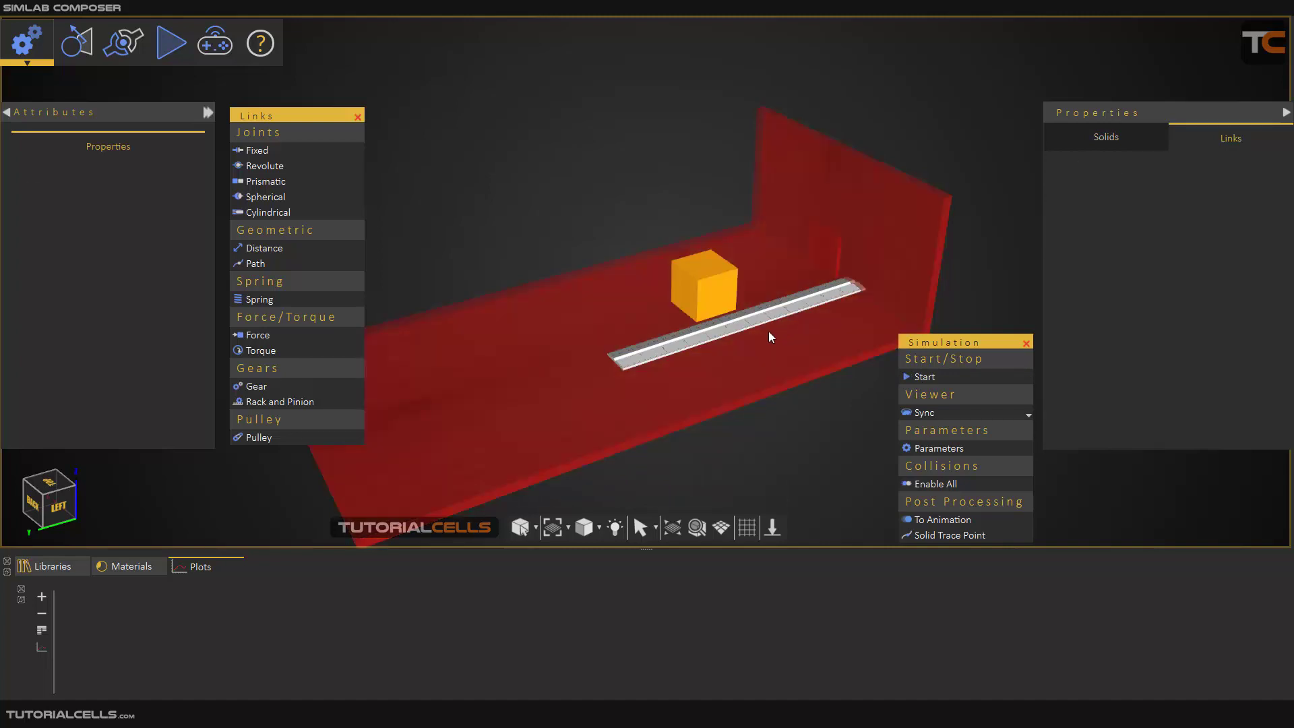
pyautogui.moveTo(746, 335); pyautogui.dragTo(724, 336, button='middle')
pyautogui.scroll(3, 768, 267)
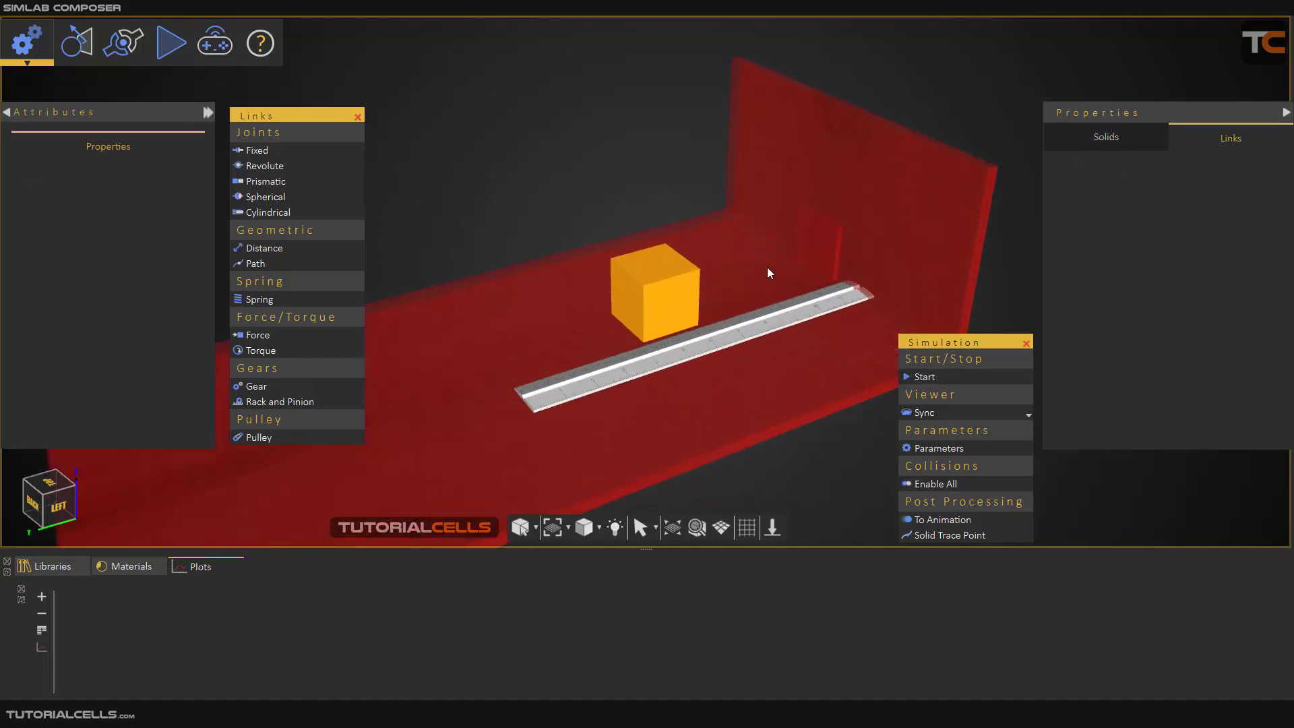
pyautogui.moveTo(778, 283); pyautogui.dragTo(574, 185)
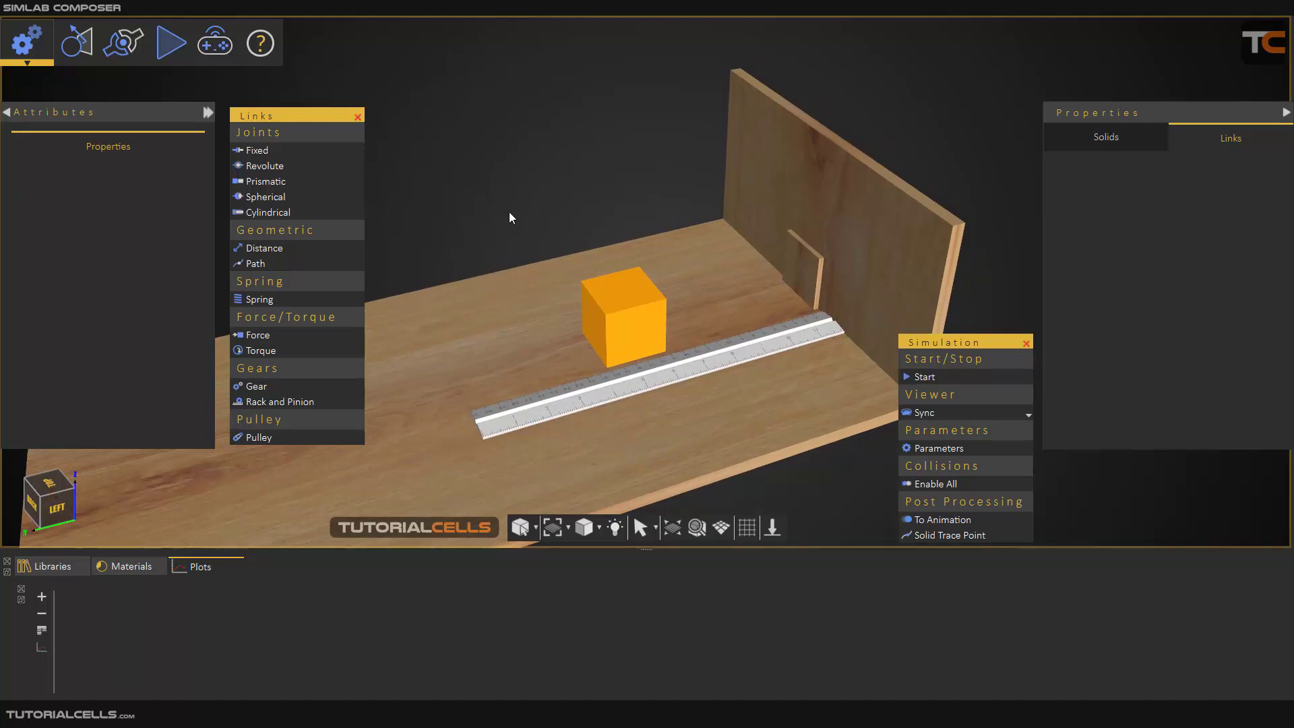
# Step: Examine the orange box's material, initial velocity, volume and mass attributes
pyautogui.click(68, 568)
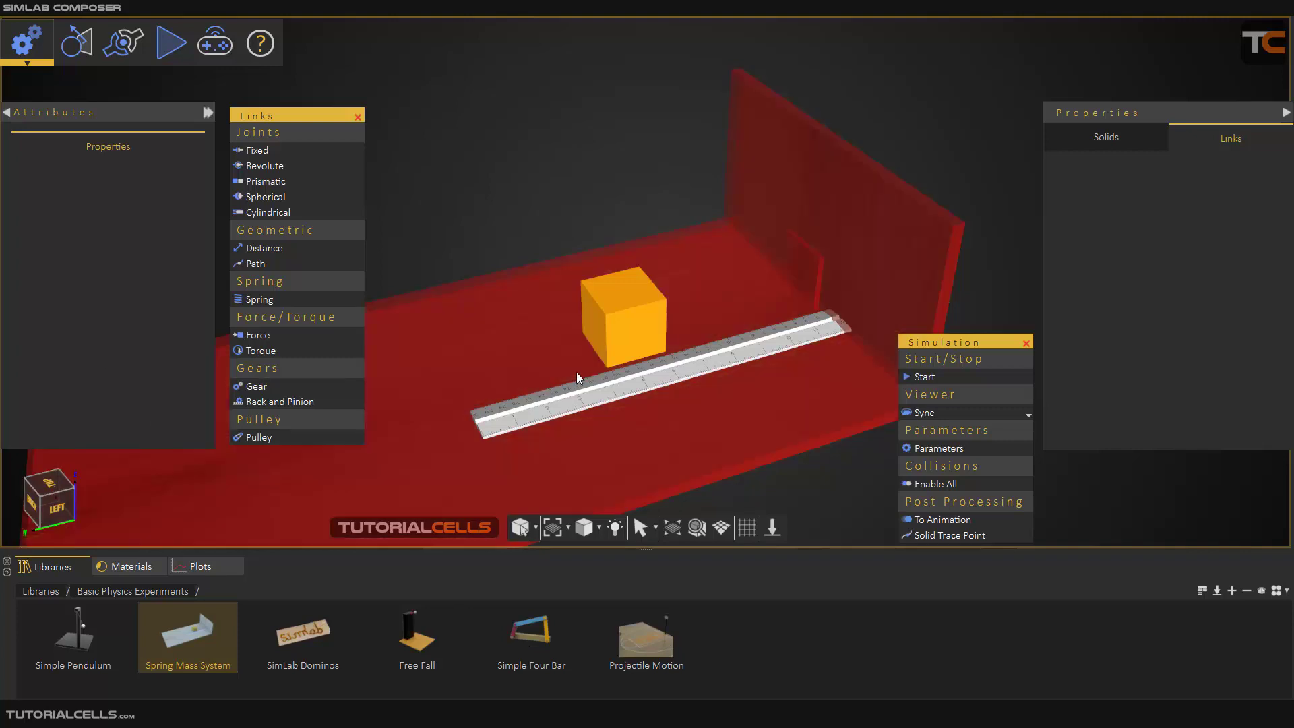
pyautogui.click(614, 330)
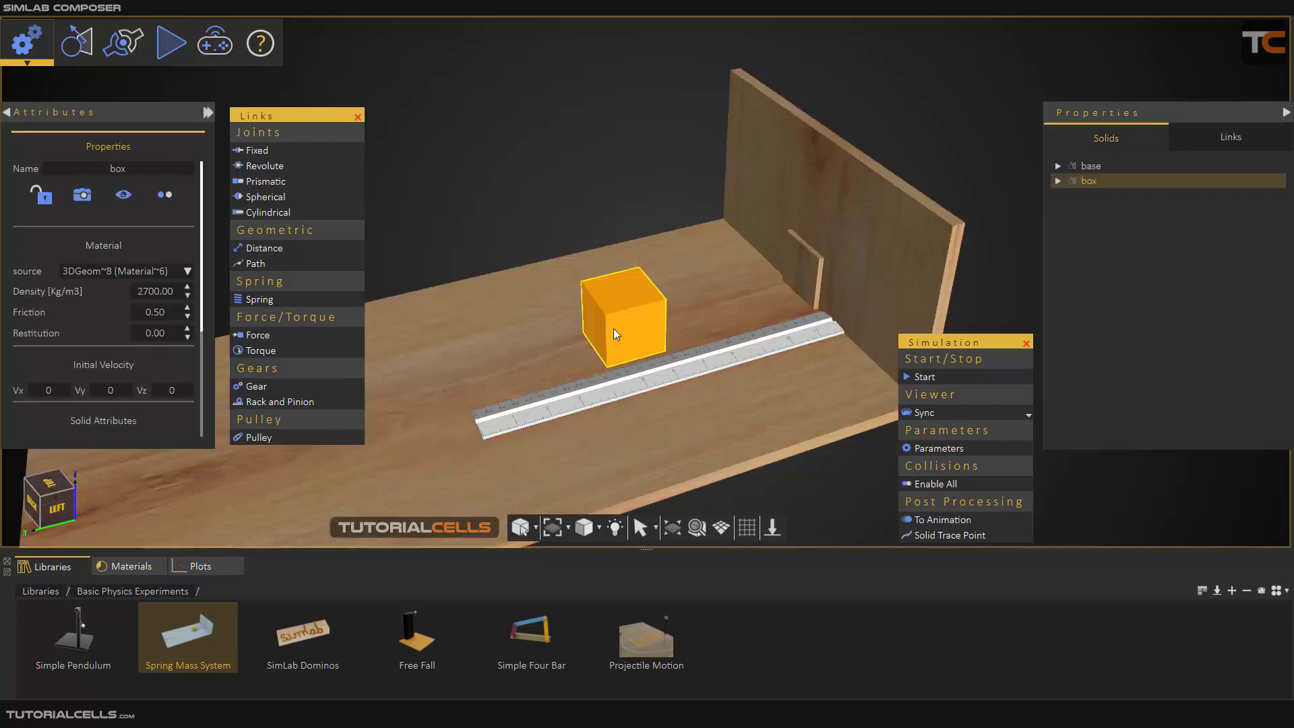
pyautogui.scroll(-1, 30, 254)
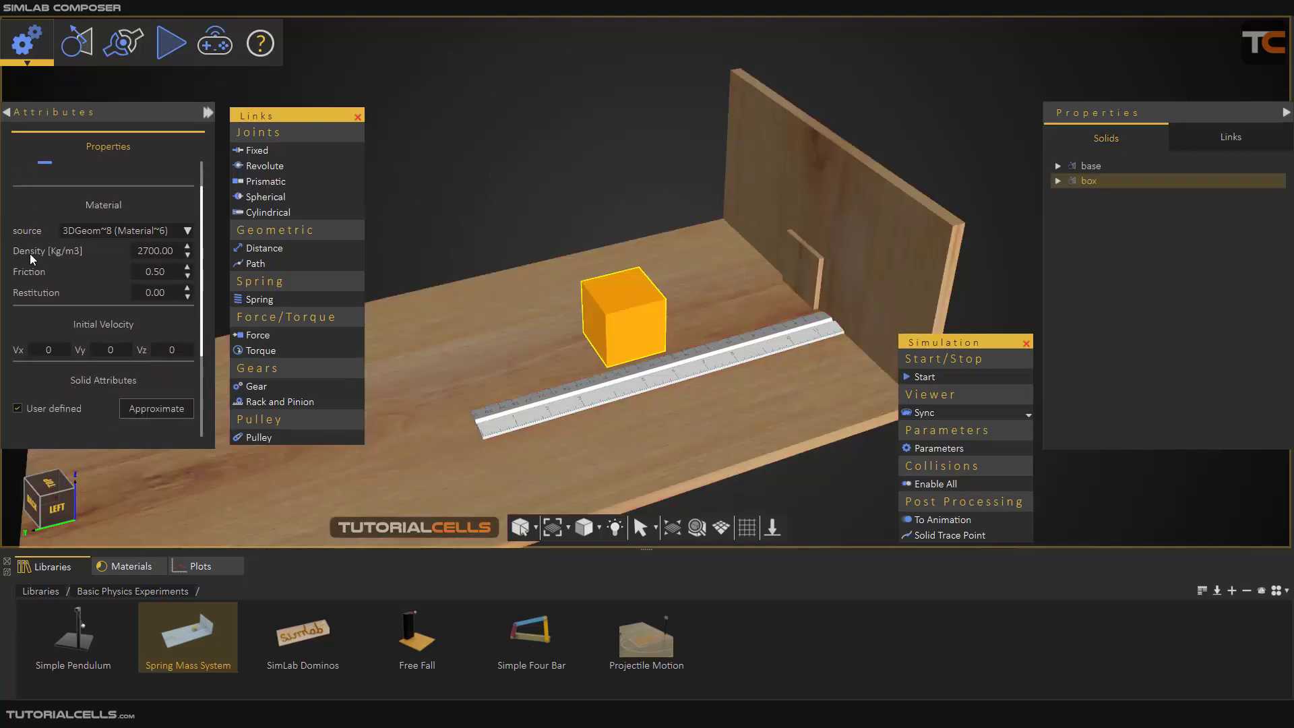
pyautogui.scroll(1, 28, 257)
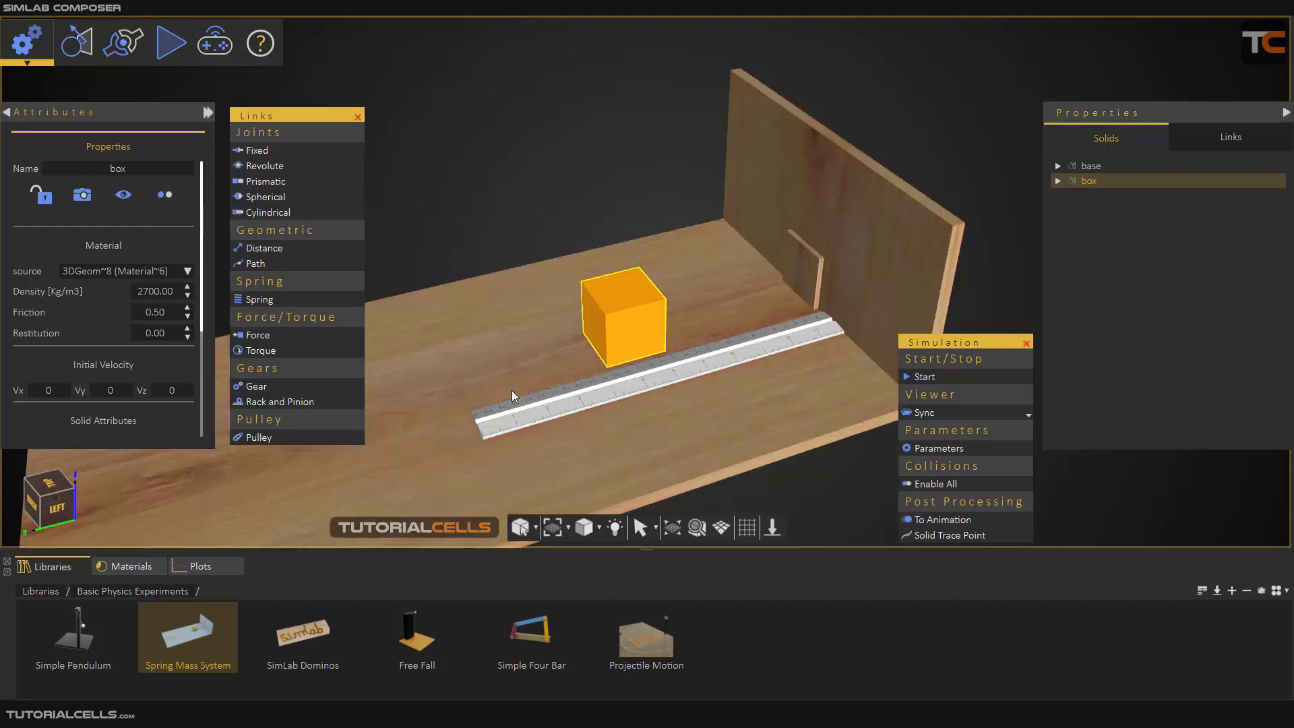
pyautogui.scroll(-3, 126, 370)
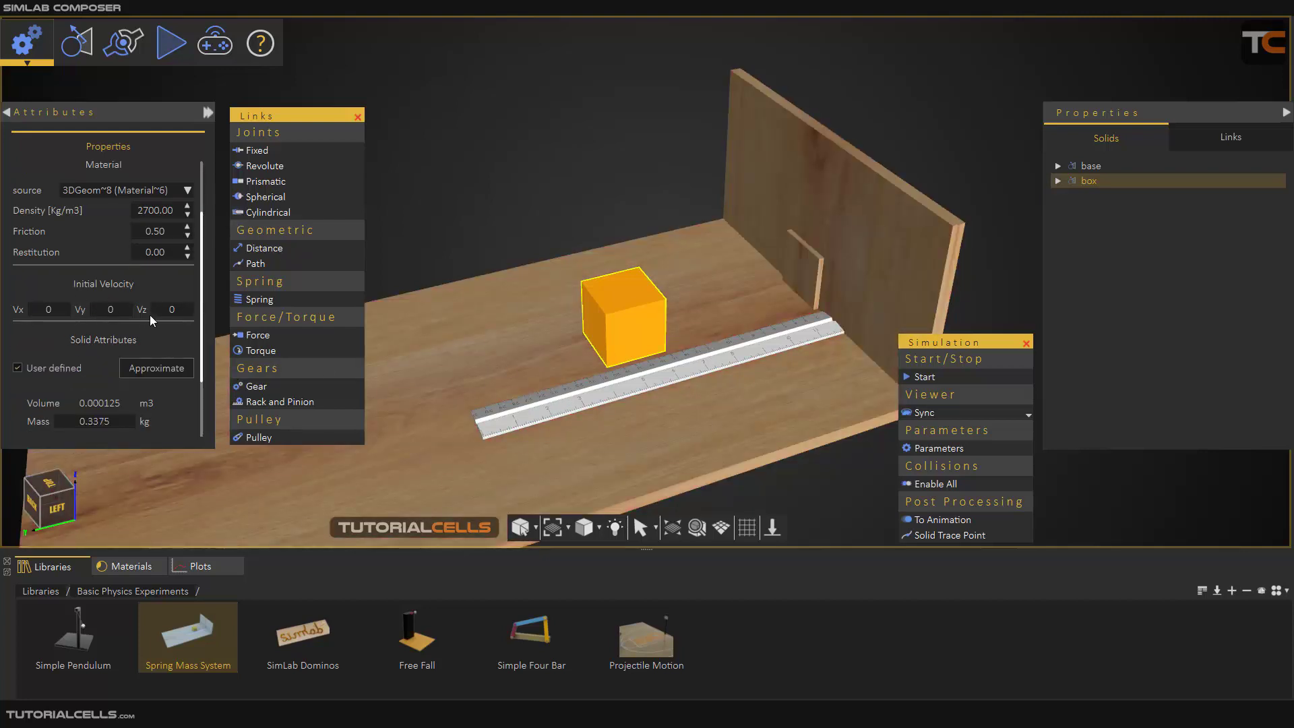
pyautogui.scroll(-3, 157, 314)
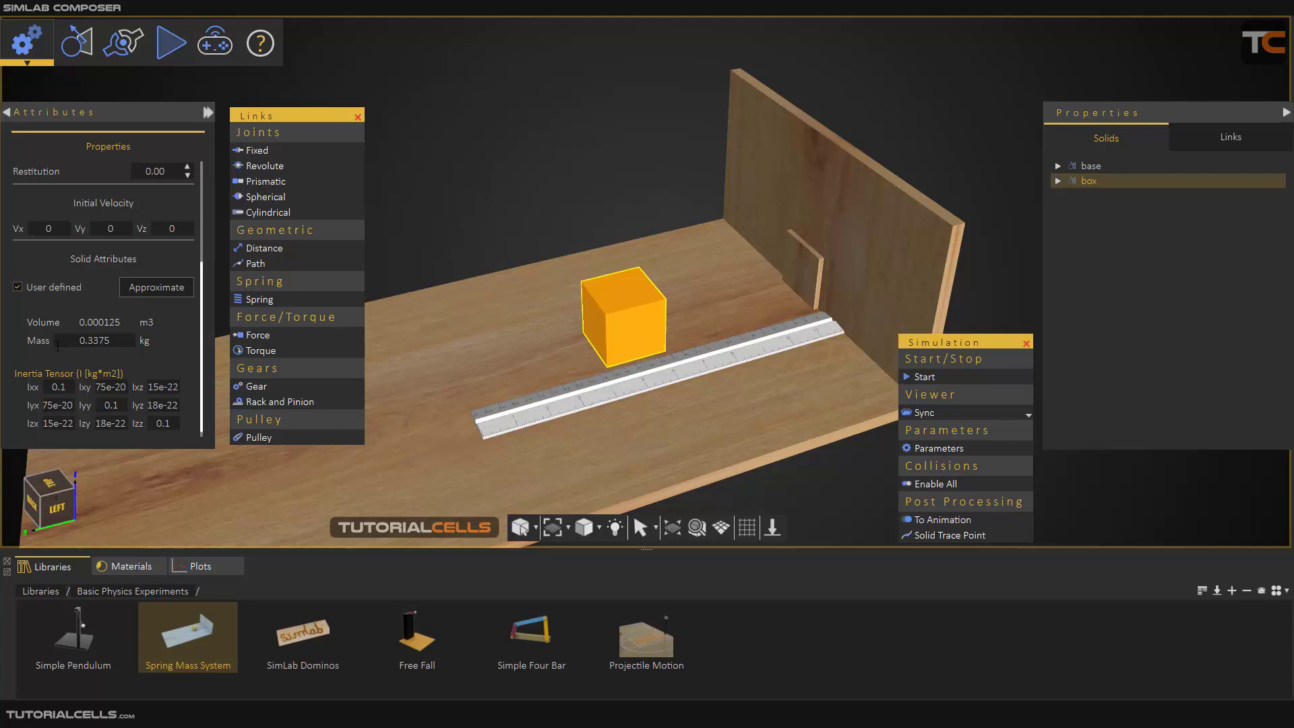
pyautogui.moveTo(66, 343); pyautogui.dragTo(131, 343)
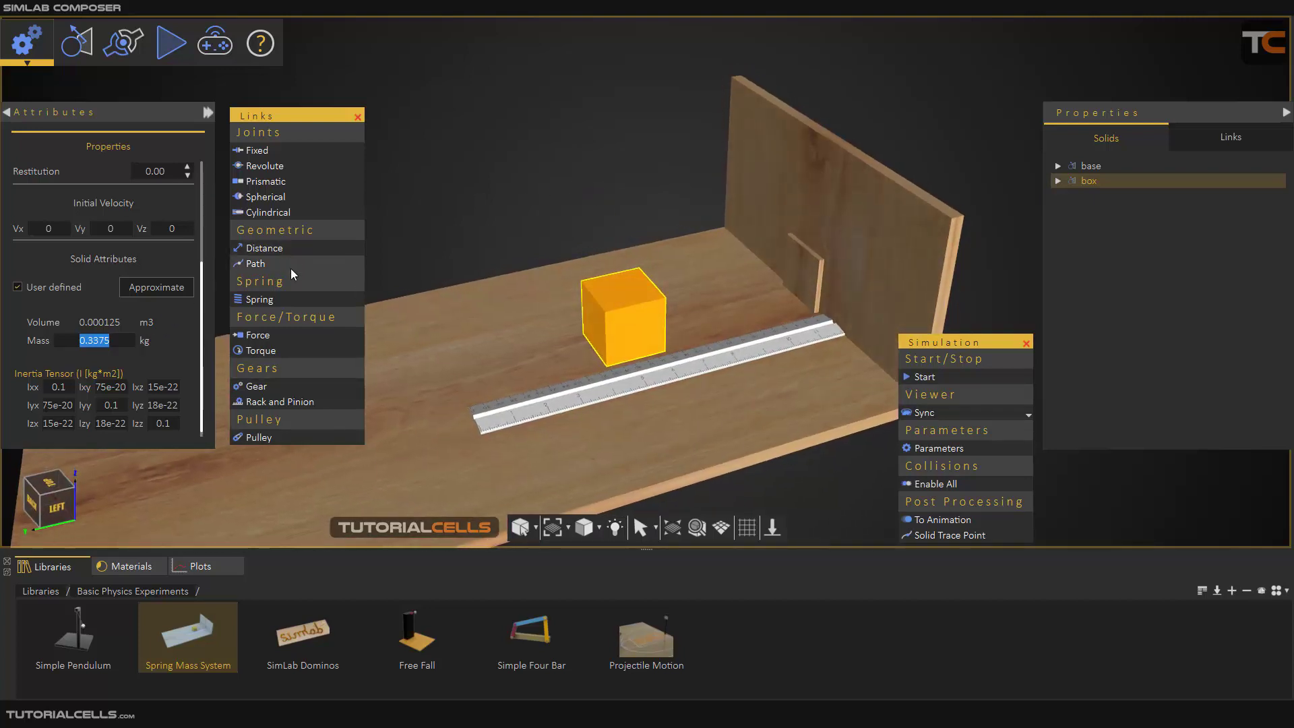
# Step: Start a new Spring link and set its first end point on the small upright plate's box-facing face using Pick Edge Loop
pyautogui.click(287, 305)
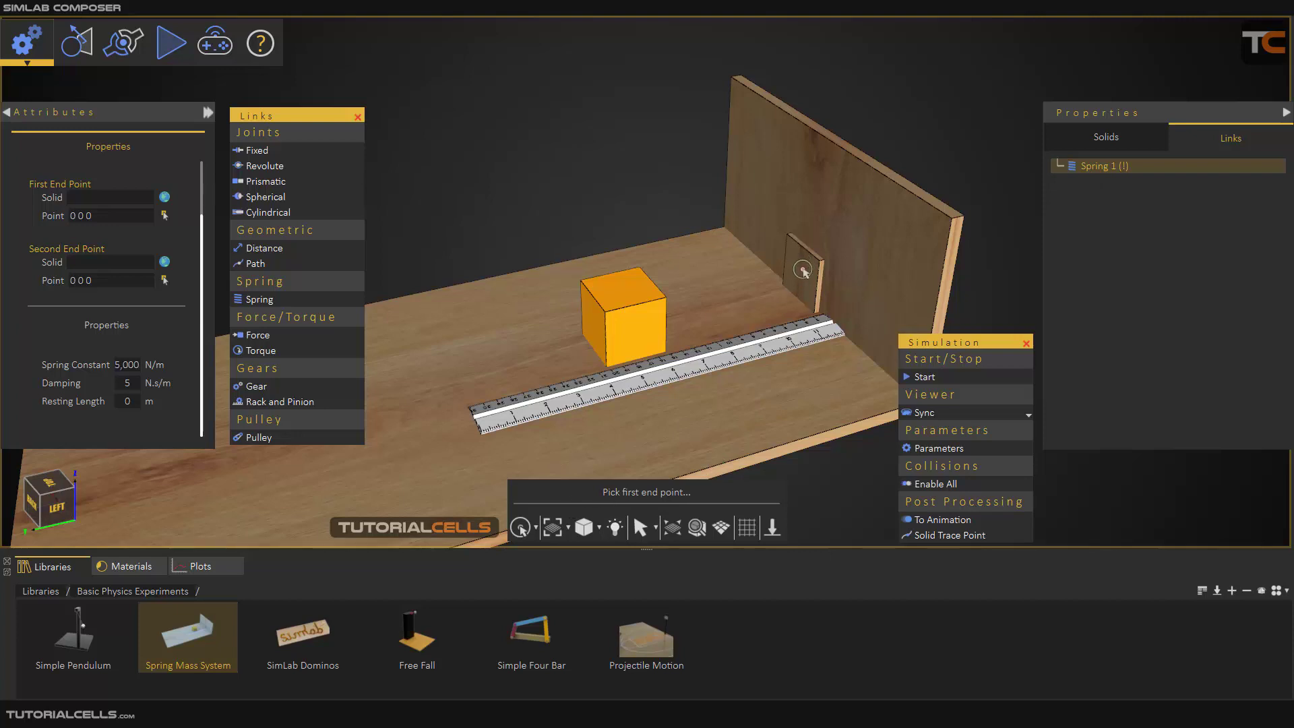
pyautogui.moveTo(802, 277); pyautogui.dragTo(935, 345, button='middle')
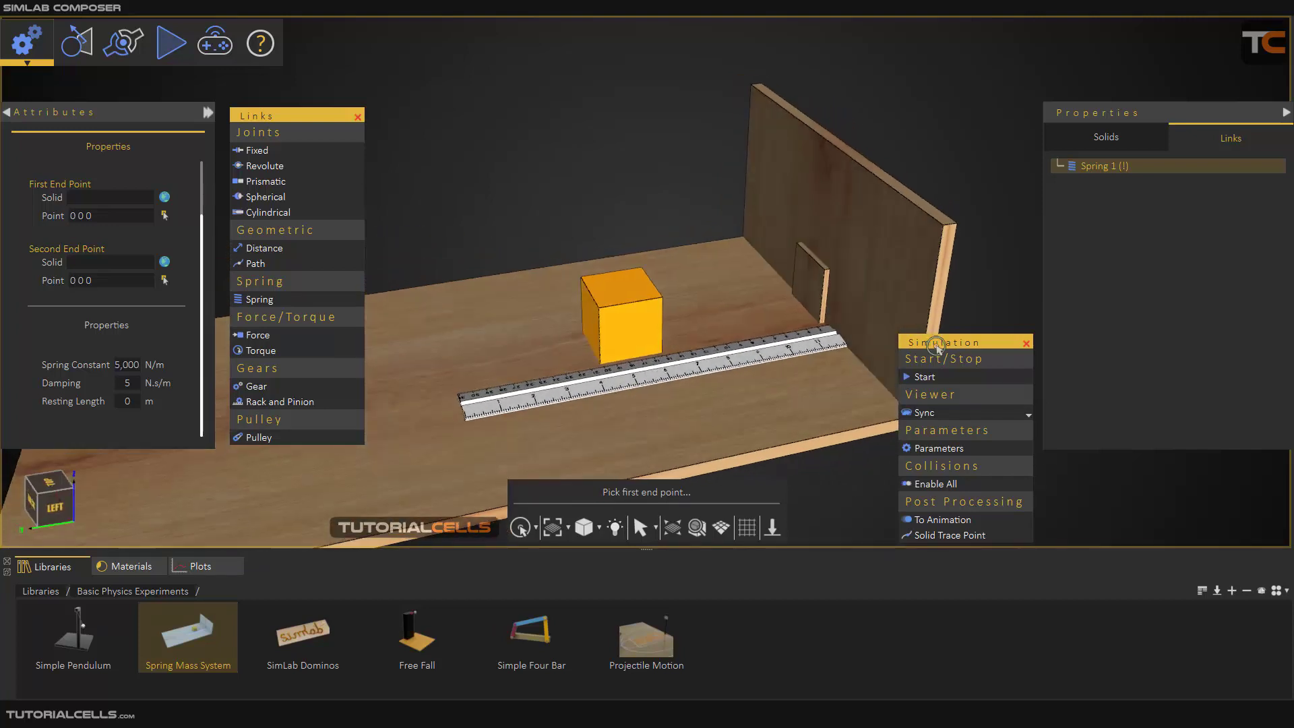
pyautogui.click(536, 527)
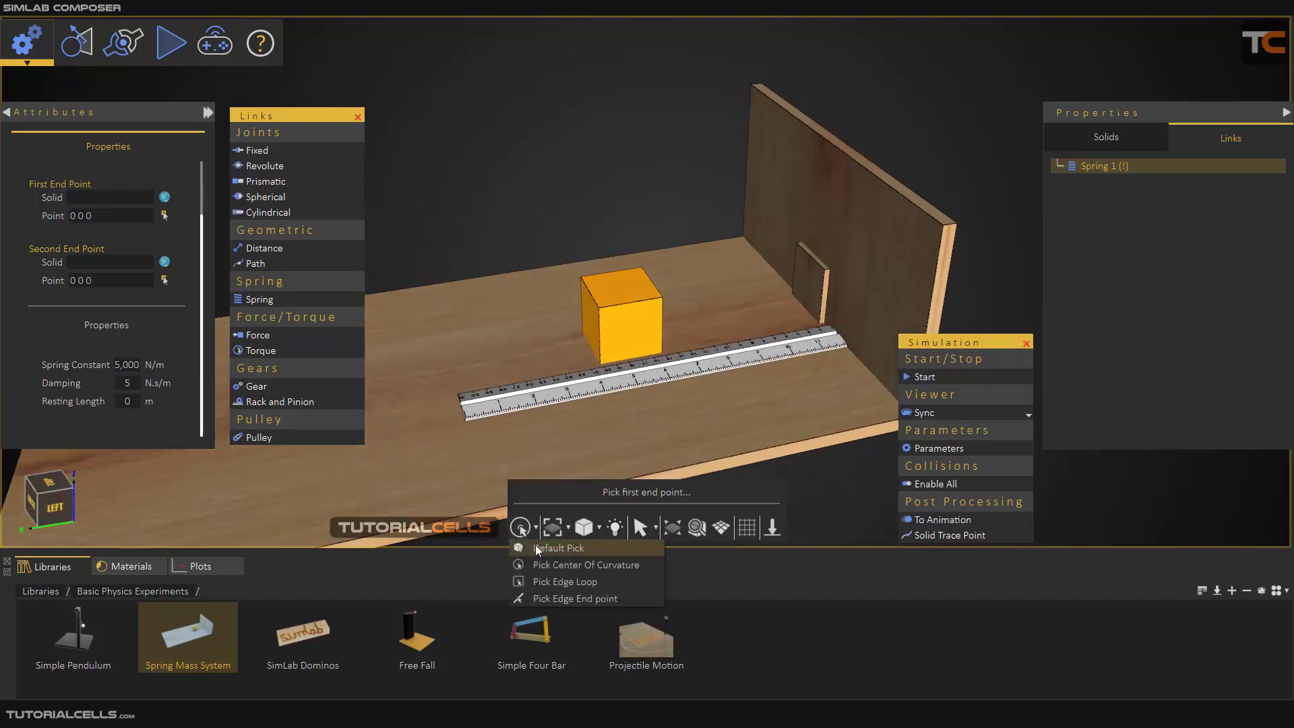
pyautogui.click(565, 581)
pyautogui.scroll(5, 802, 308)
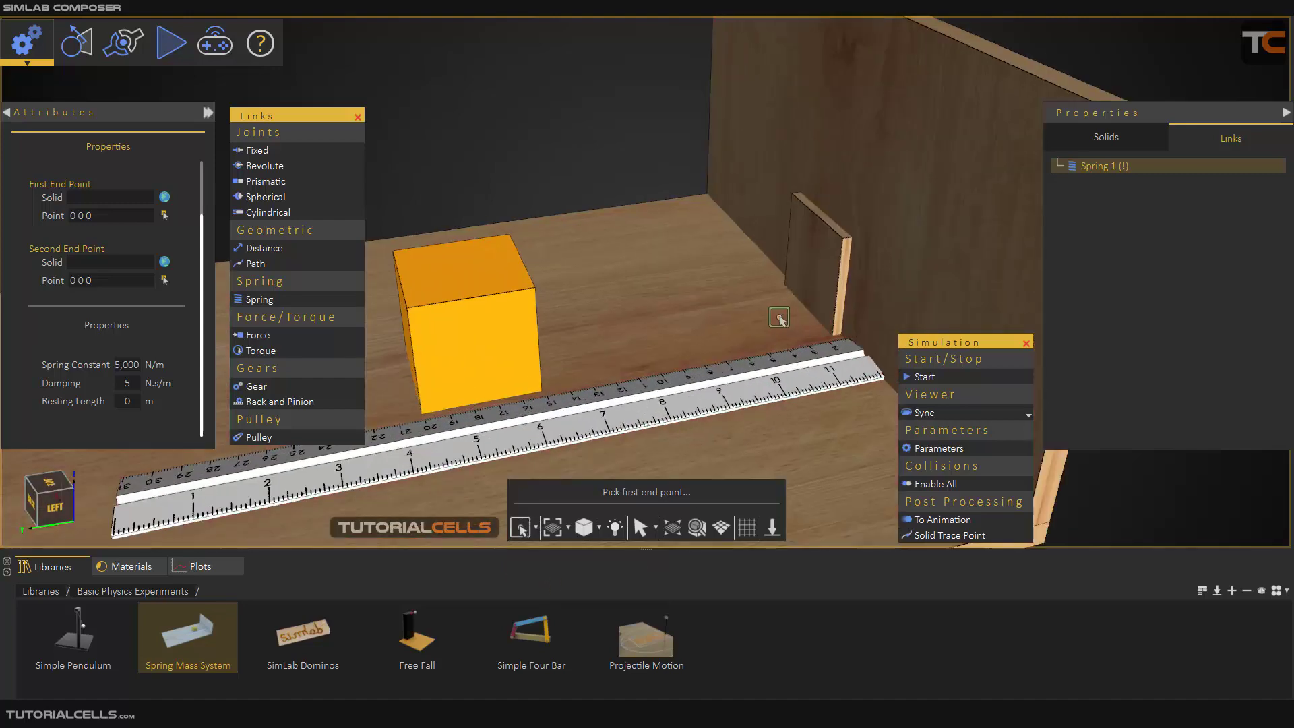
pyautogui.scroll(3, 920, 274)
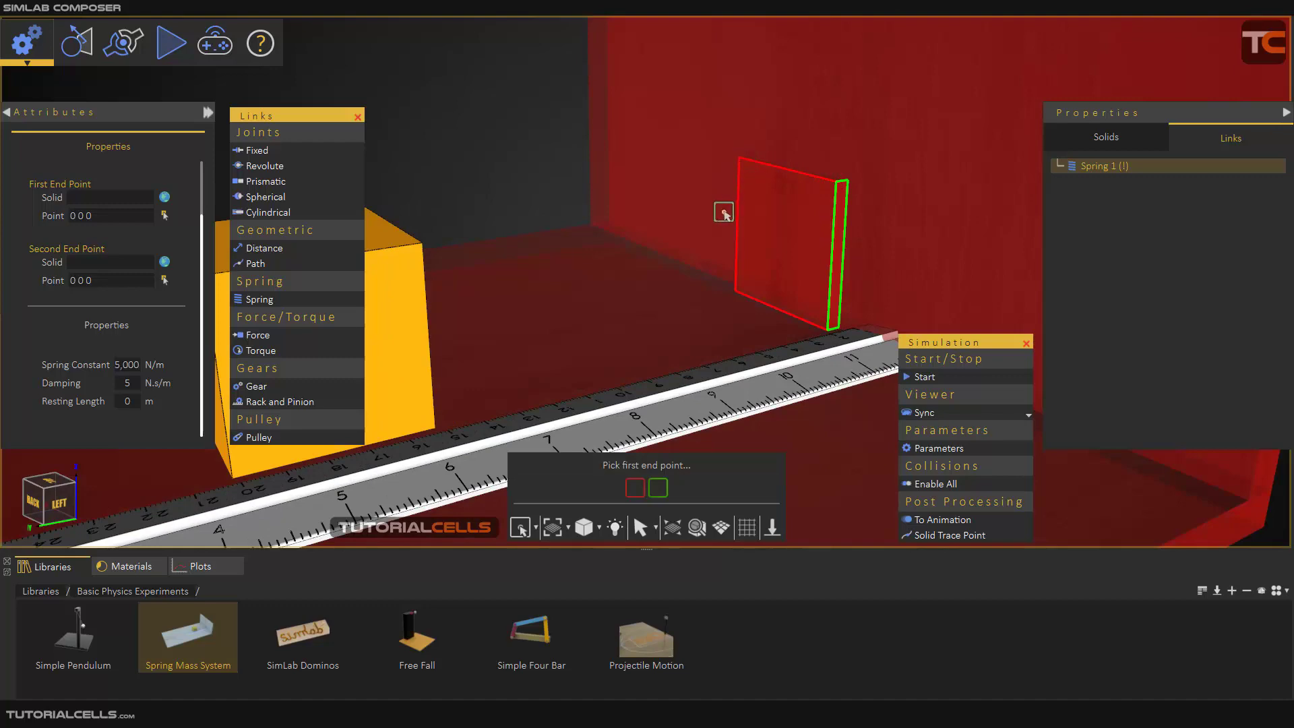
pyautogui.click(812, 315)
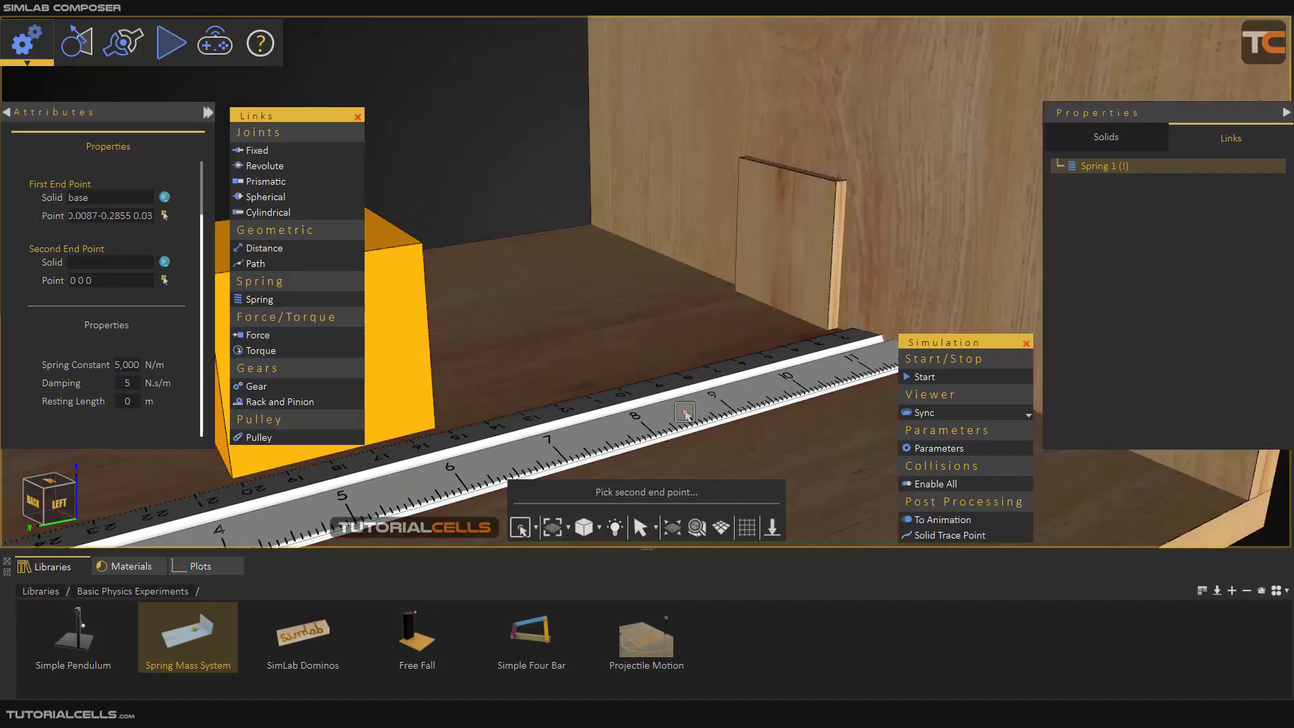
# Step: Set the spring's second end point on the box face that faces the upright plate, using its edge loop
pyautogui.moveTo(775, 246); pyautogui.dragTo(540, 257, button='middle')
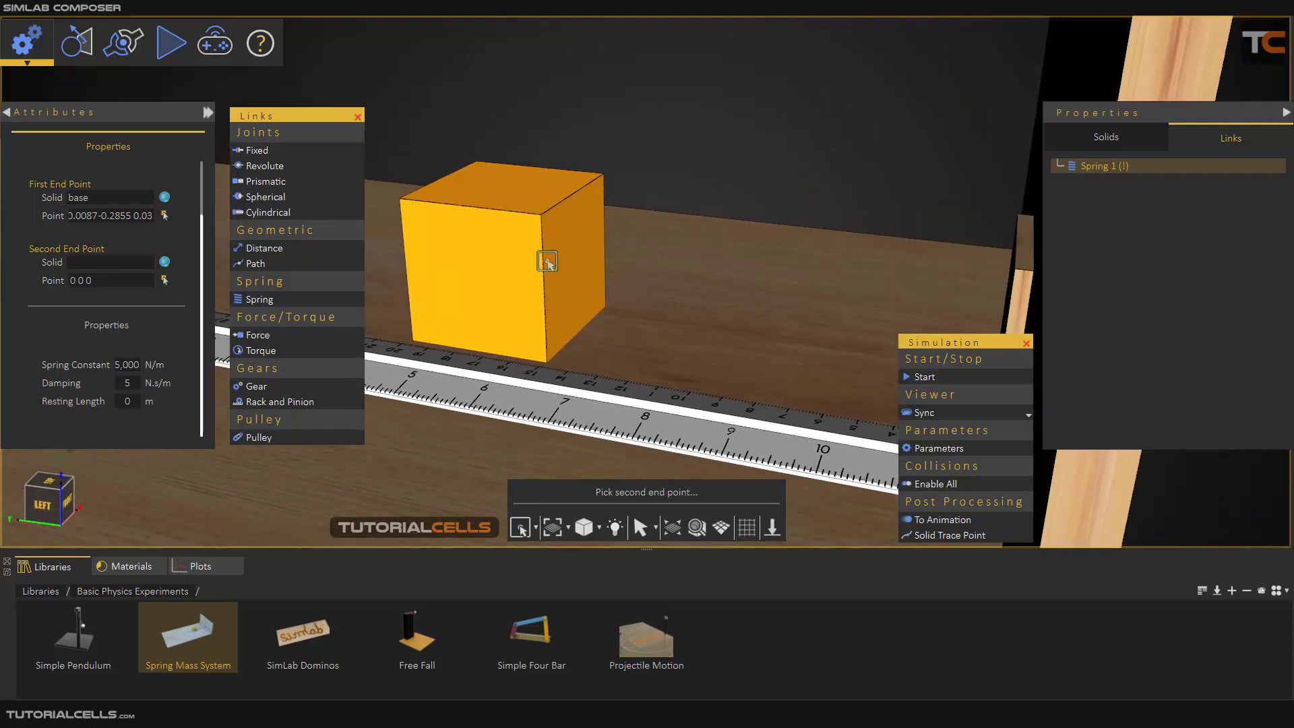
pyautogui.click(540, 258)
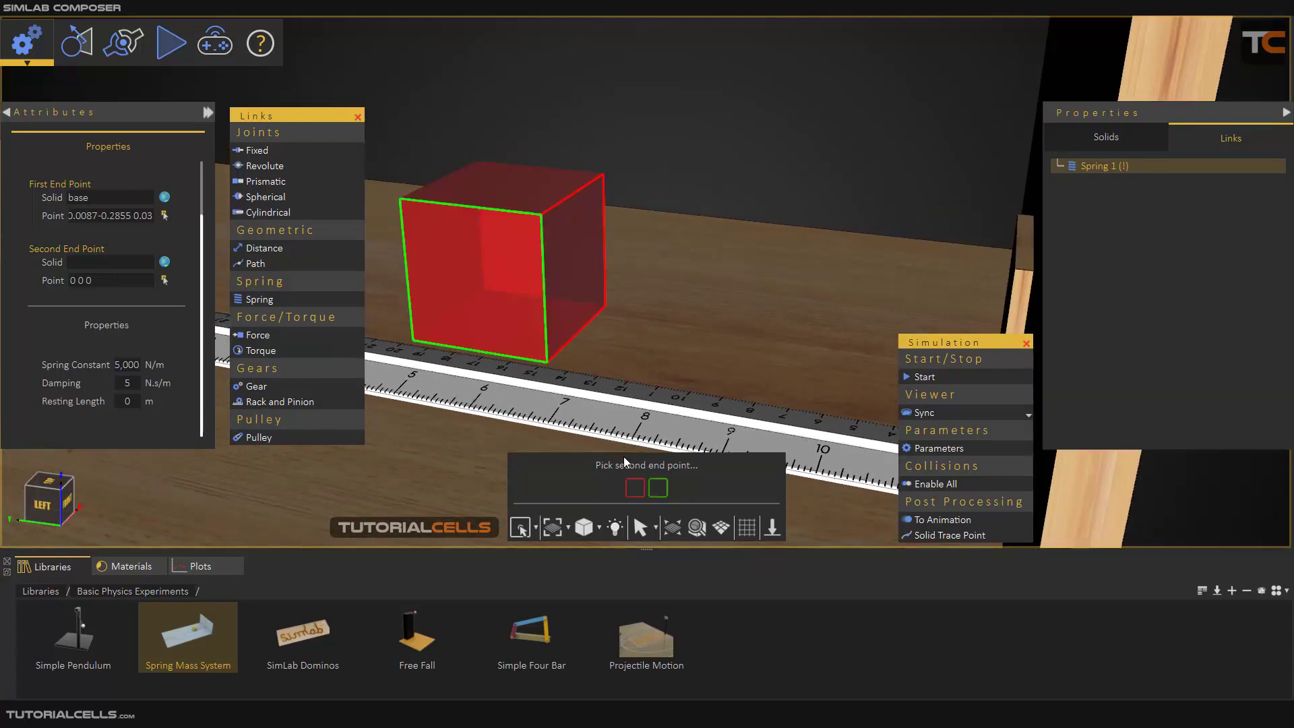
pyautogui.click(635, 488)
pyautogui.moveTo(616, 352); pyautogui.dragTo(601, 181, button='middle')
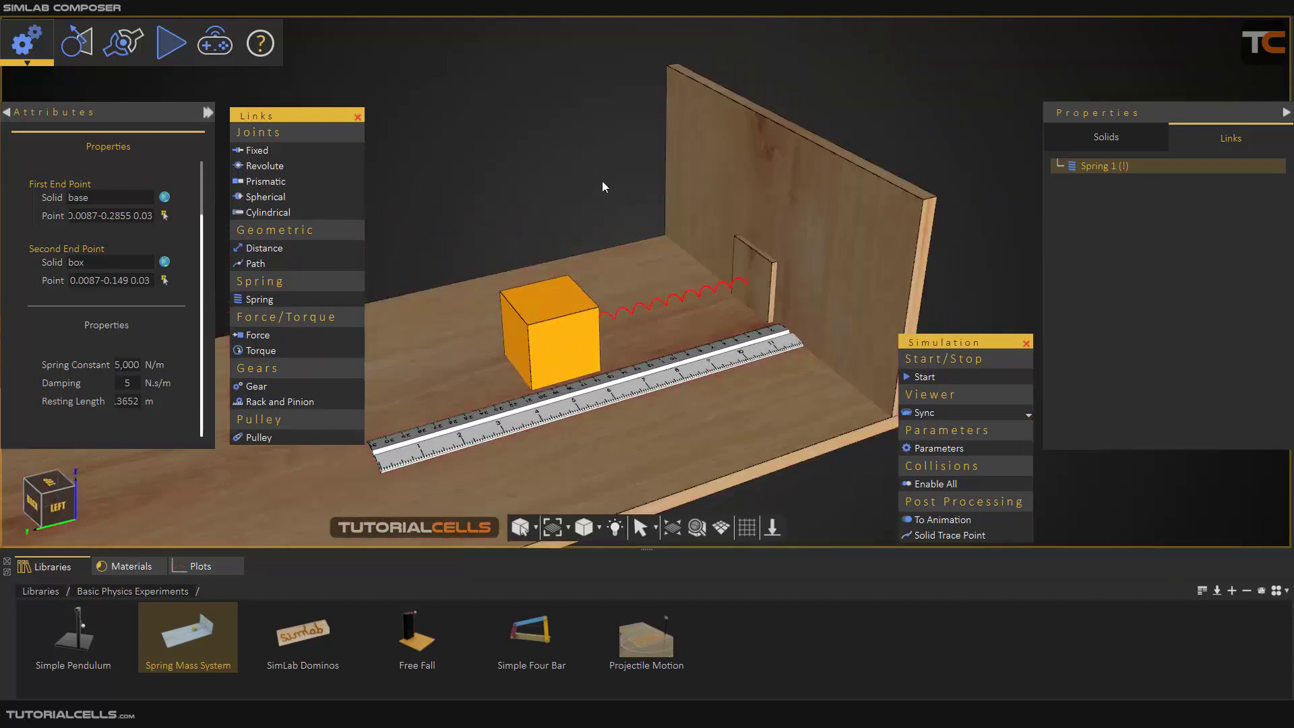
# Step: Deselect the new spring and briefly run the simulation to test it
pyautogui.click(603, 182)
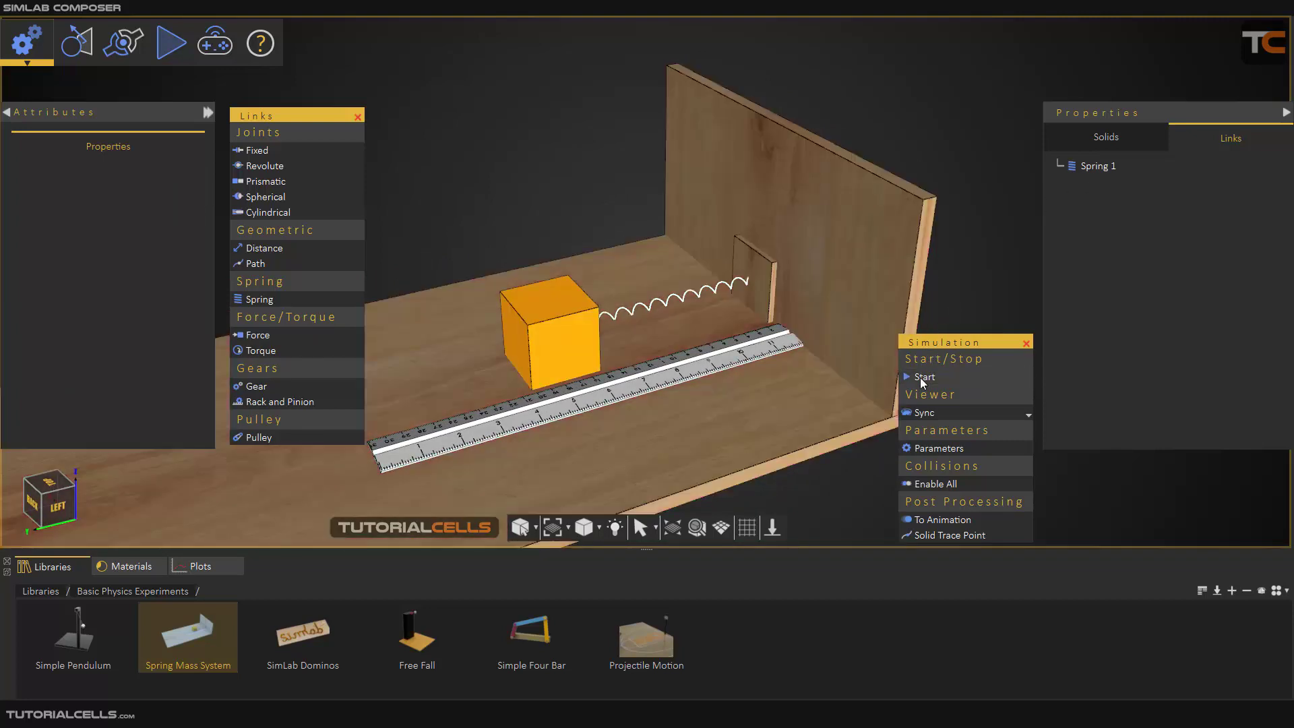
pyautogui.click(921, 378)
pyautogui.click(920, 378)
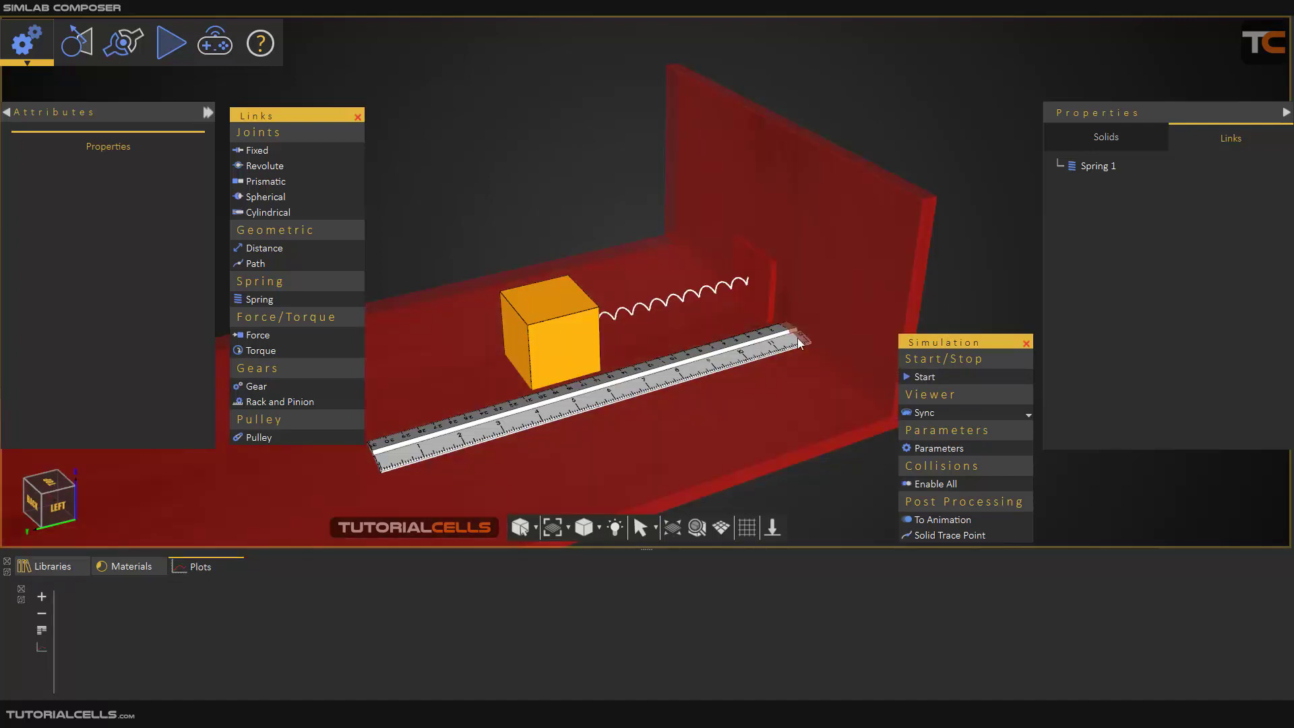
# Step: Review the new spring's name, end points and spring constant, together with the box's mass and other solid attributes
pyautogui.click(1096, 165)
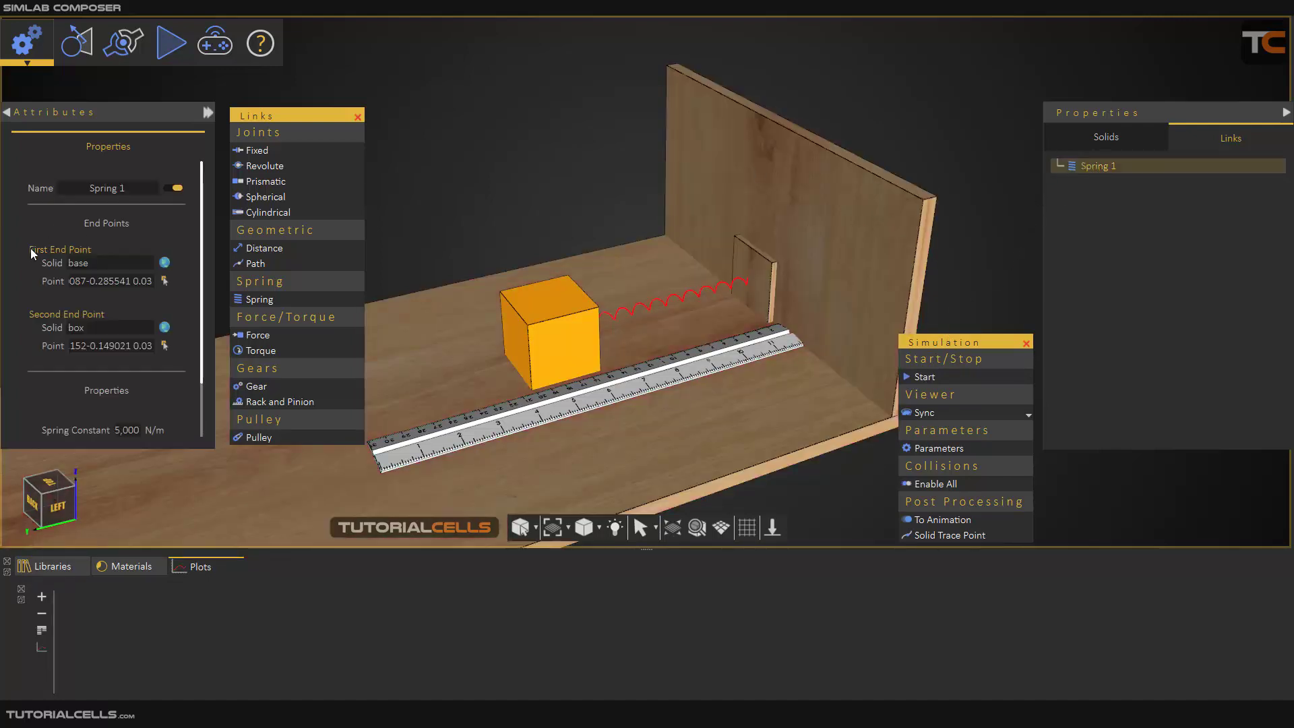
pyautogui.moveTo(77, 190); pyautogui.dragTo(159, 190)
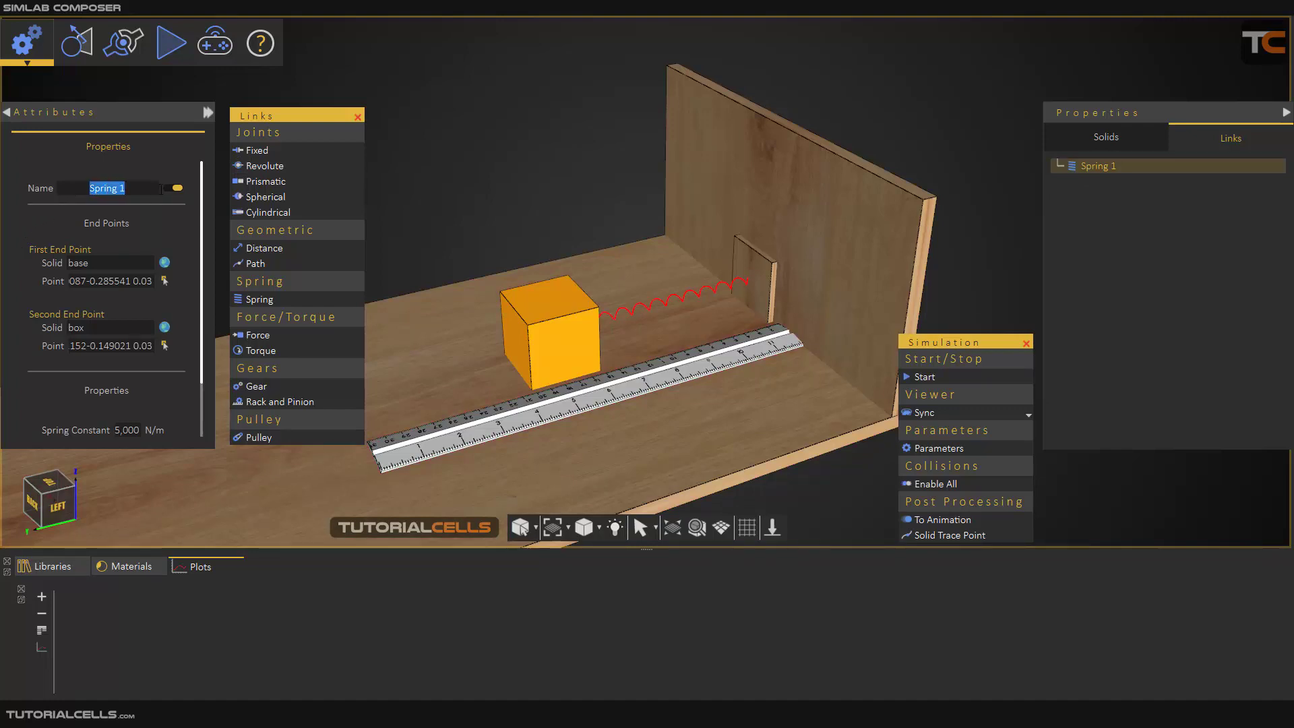
pyautogui.click(171, 188)
pyautogui.scroll(-2, 57, 330)
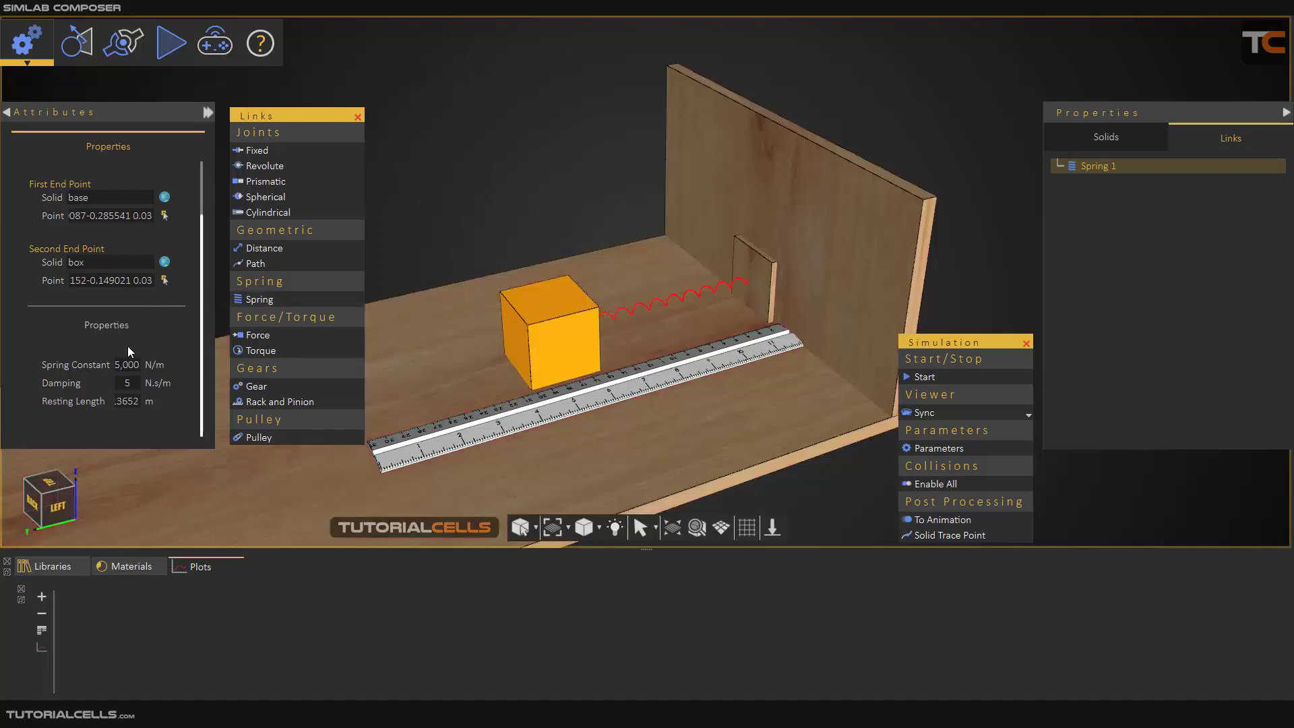
pyautogui.tripleClick(128, 365)
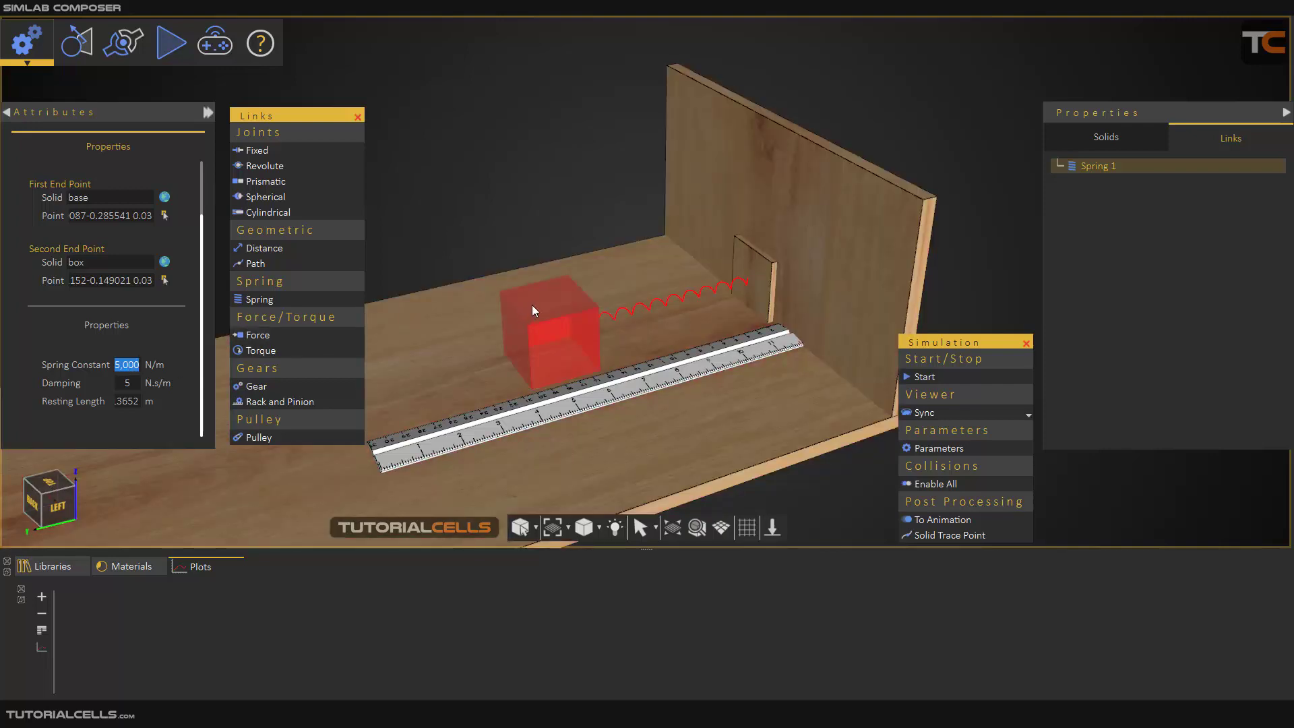
pyautogui.click(532, 305)
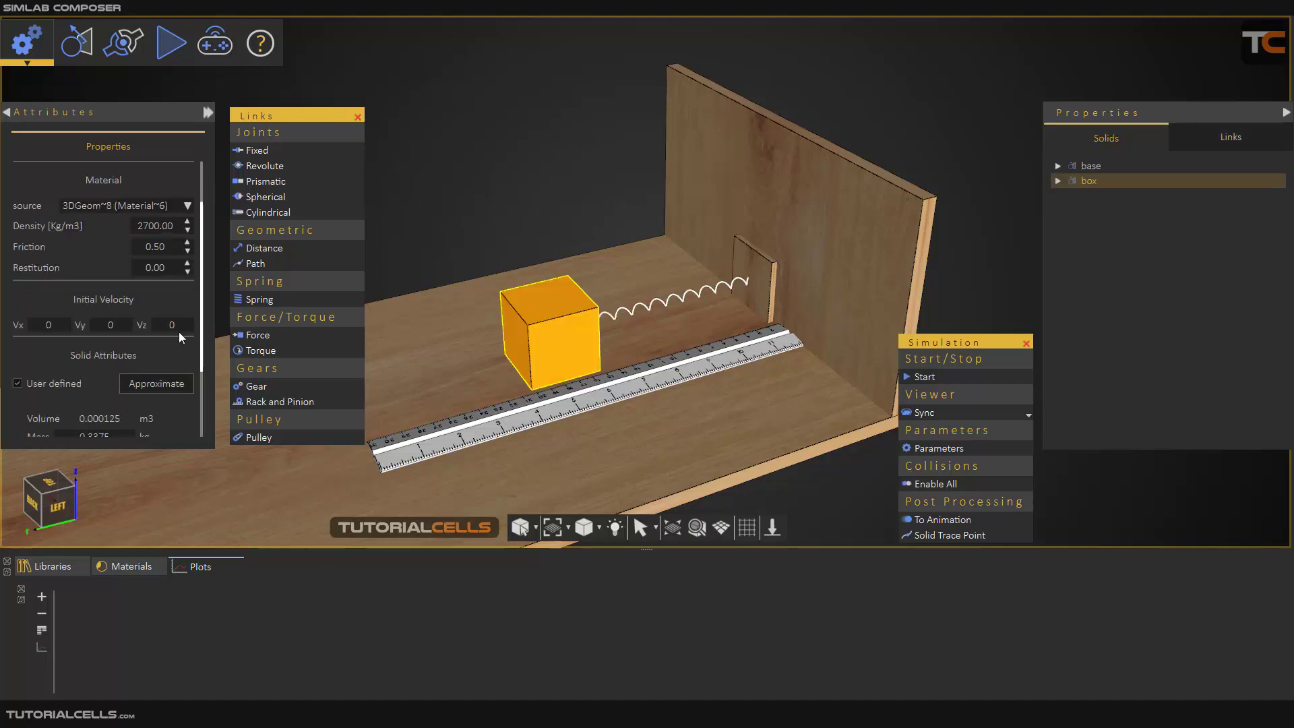
pyautogui.scroll(-3, 101, 344)
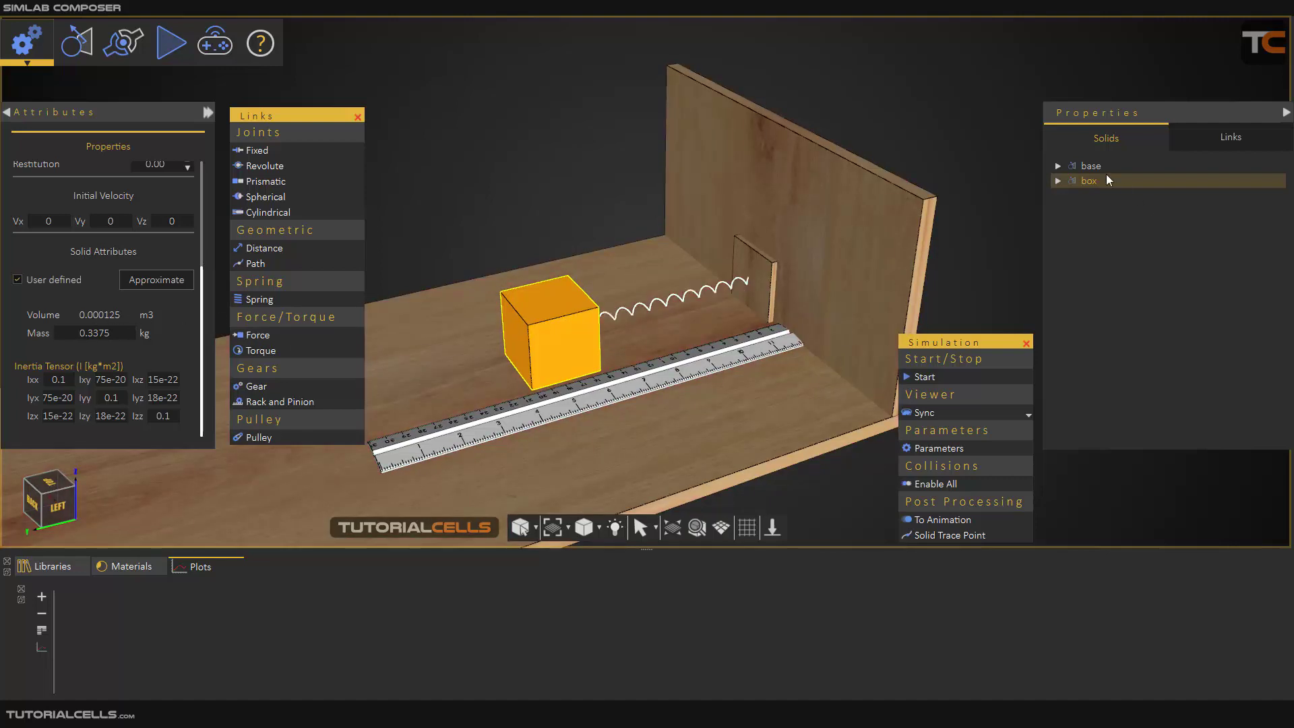
# Step: Set Spring 1's spring constant to 500 N/m, its damping to 0.65 N.s/m and its resting length to 0.3 m
pyautogui.click(1222, 150)
pyautogui.click(1120, 163)
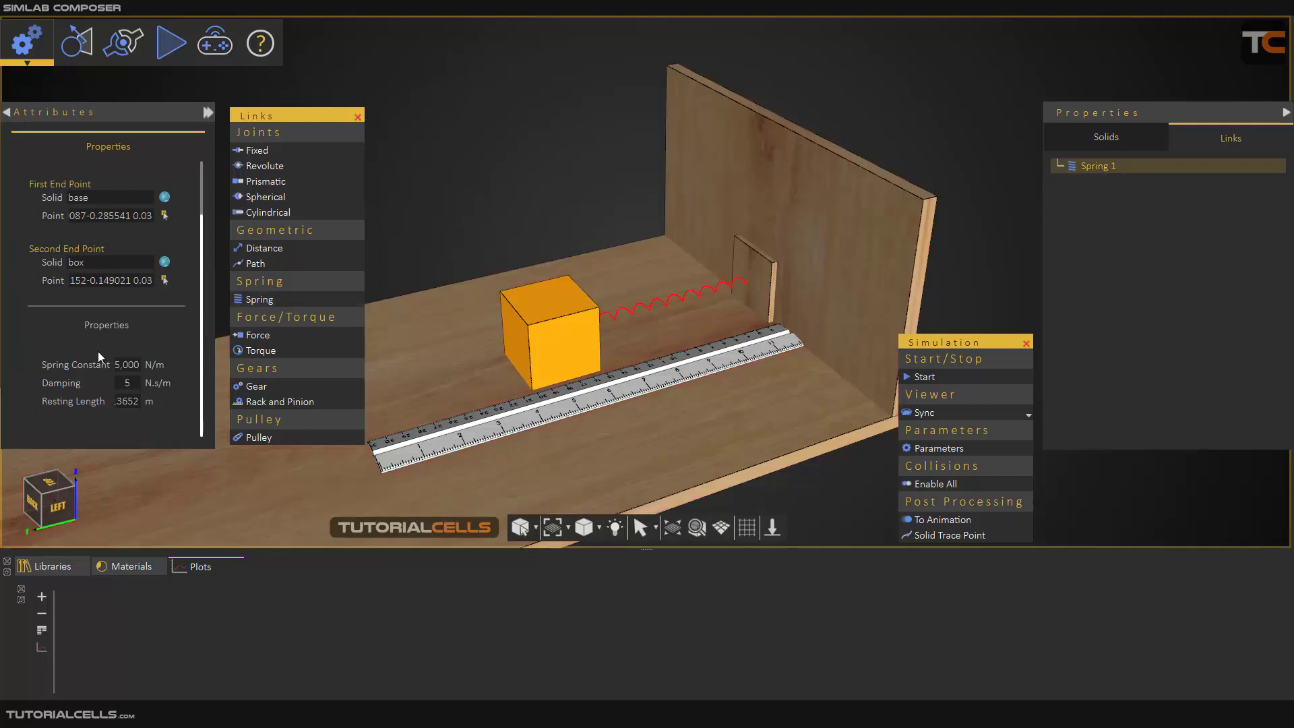
pyautogui.doubleClick(125, 365)
pyautogui.write('500')
pyautogui.write('0.65')
pyautogui.moveTo(398, 415); pyautogui.dragTo(775, 377)
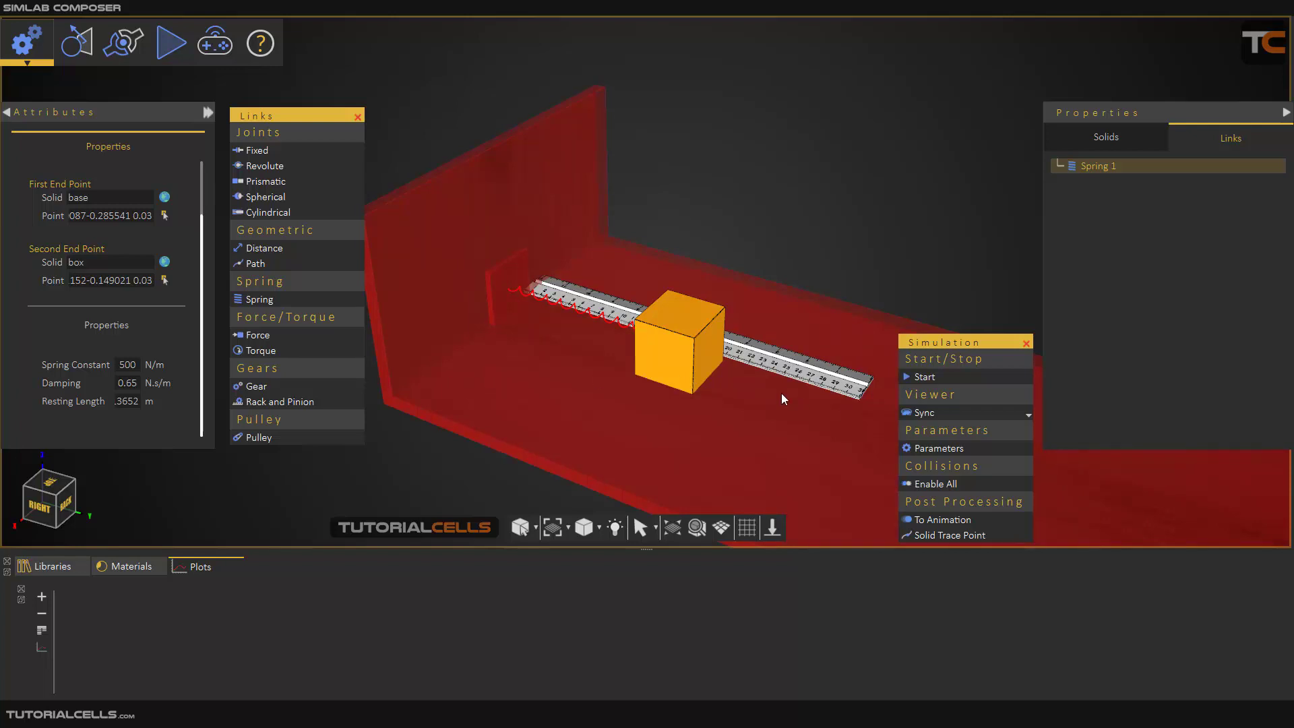
pyautogui.moveTo(781, 379)
pyautogui.mouseDown()
pyautogui.moveTo(809, 463)
pyautogui.moveTo(737, 402)
pyautogui.moveTo(774, 463)
pyautogui.moveTo(763, 374)
pyautogui.mouseUp()
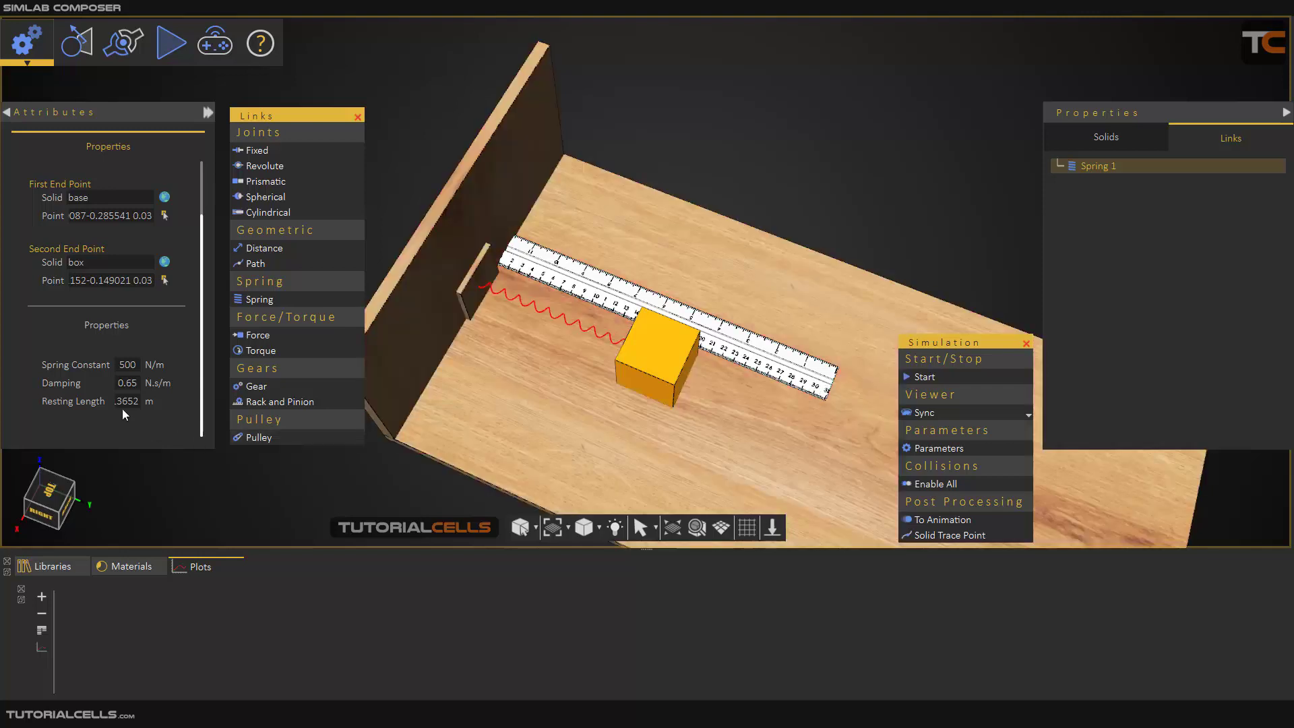
pyautogui.doubleClick(122, 401)
pyautogui.write('0.3')
# Step: Run the simulation with the new spring settings, watch the box oscillate, and stop it
pyautogui.click(917, 377)
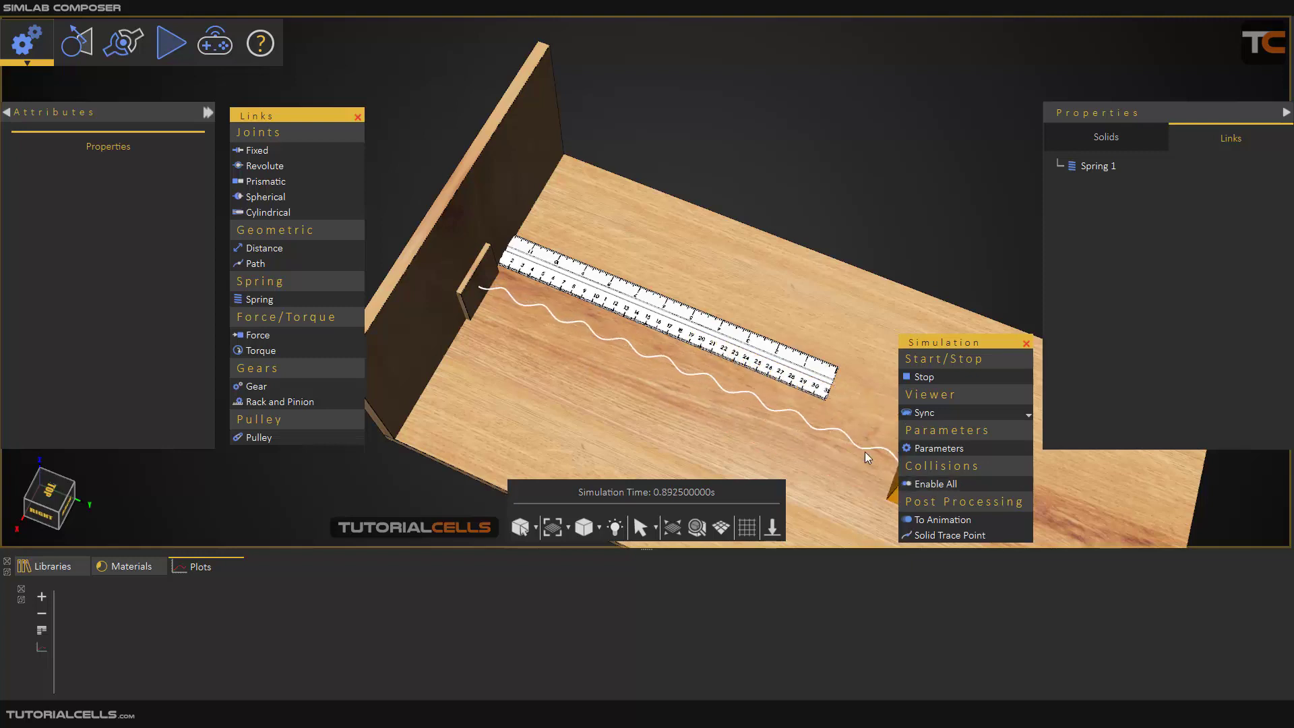
pyautogui.moveTo(725, 388); pyautogui.dragTo(674, 390, button='middle')
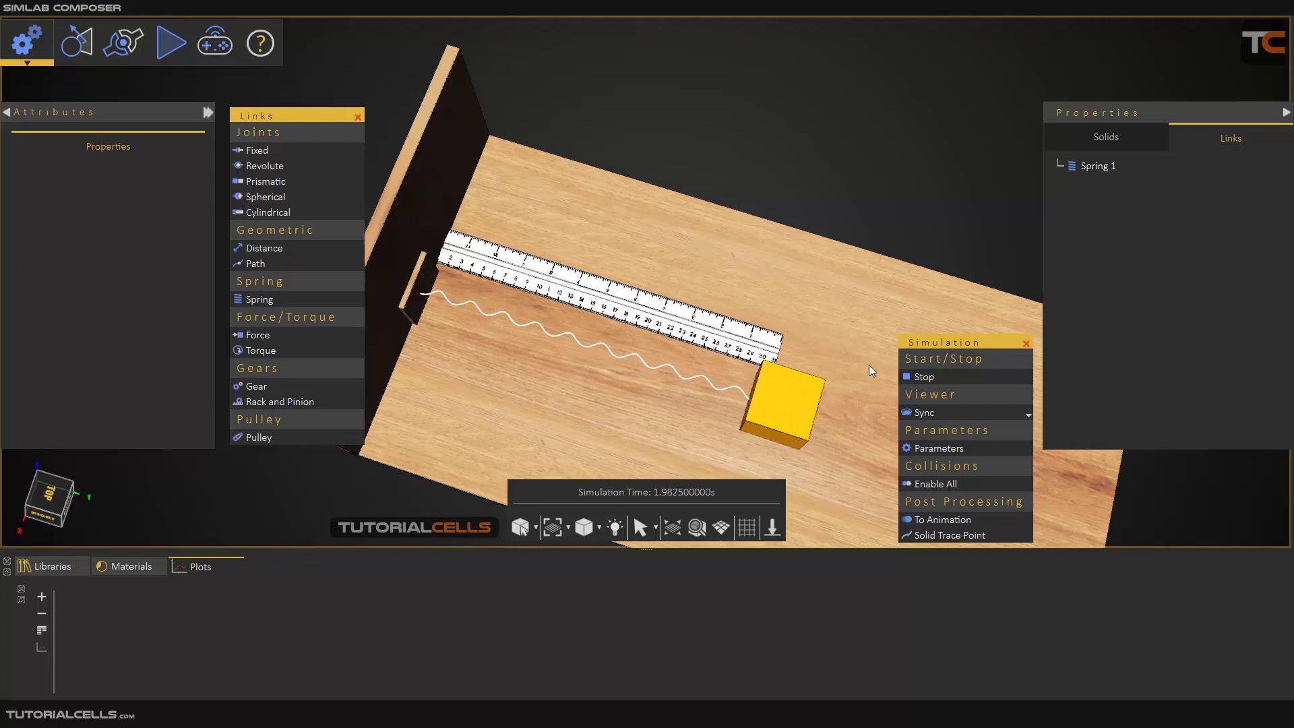
pyautogui.click(927, 378)
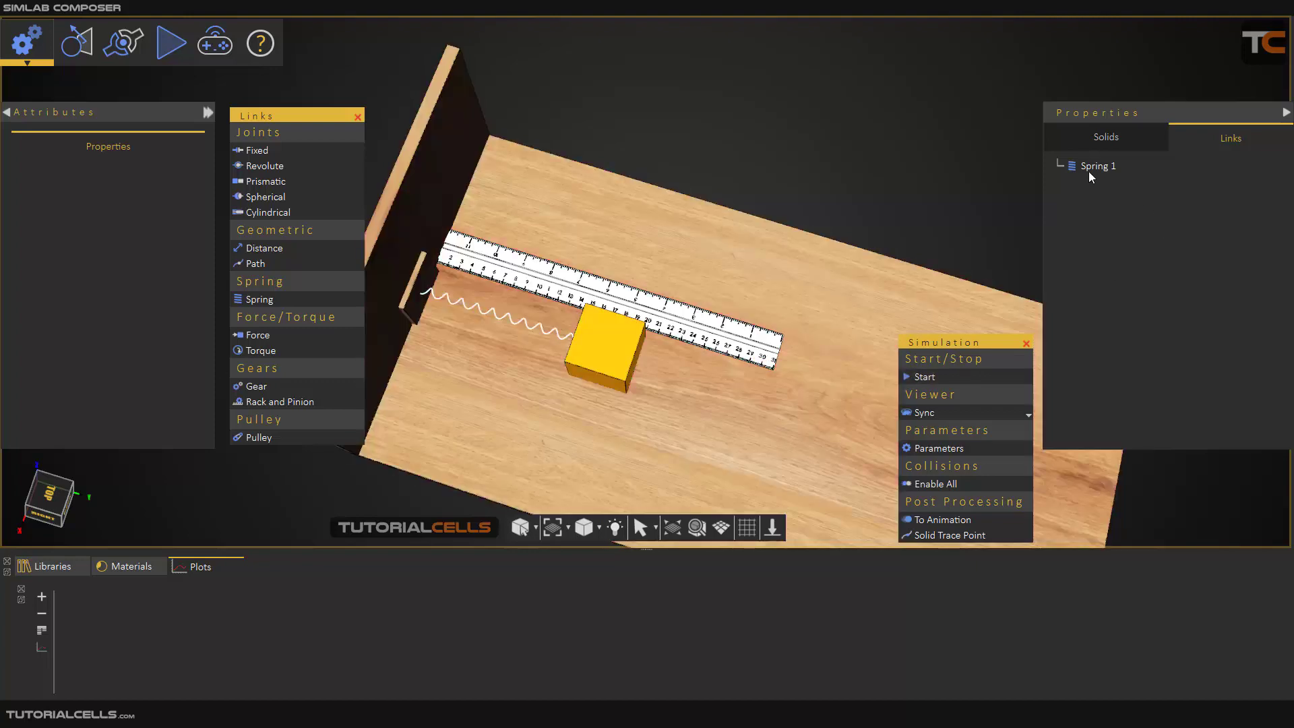
# Step: Set the spring's damping to 0 N.s/m and briefly run the simulation to test it
pyautogui.click(1079, 168)
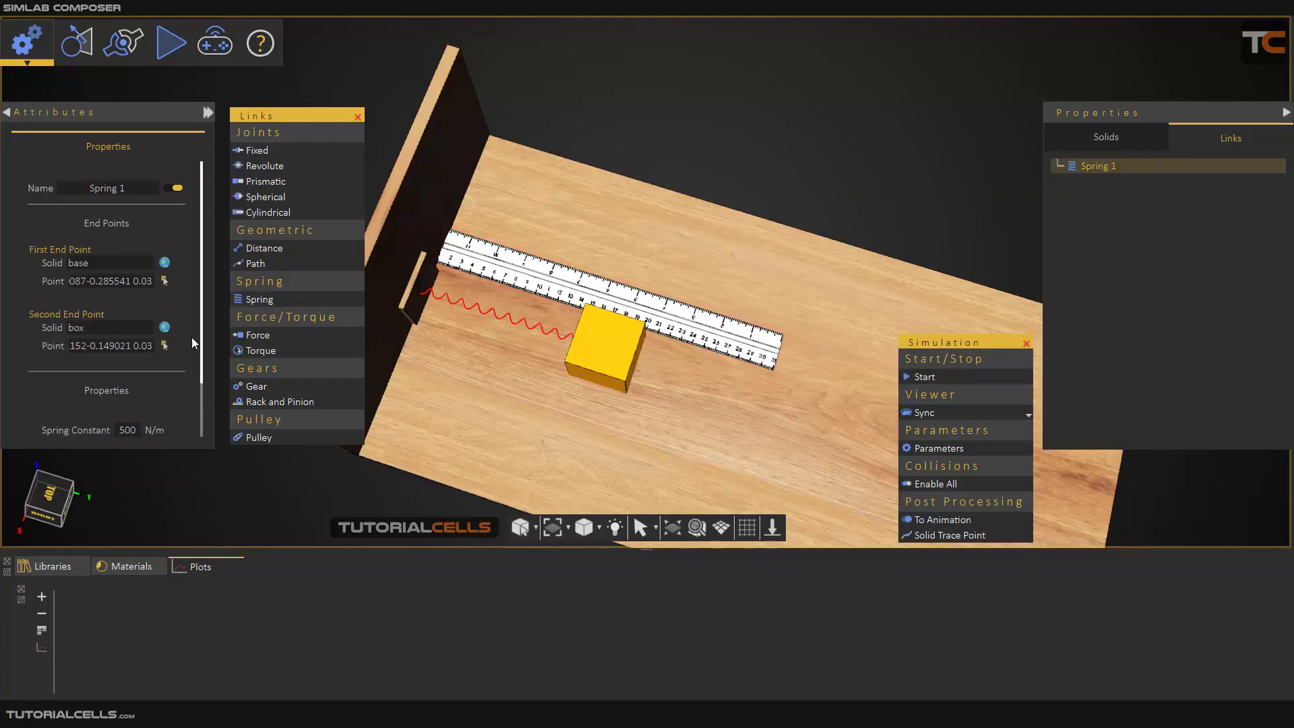
pyautogui.doubleClick(125, 383)
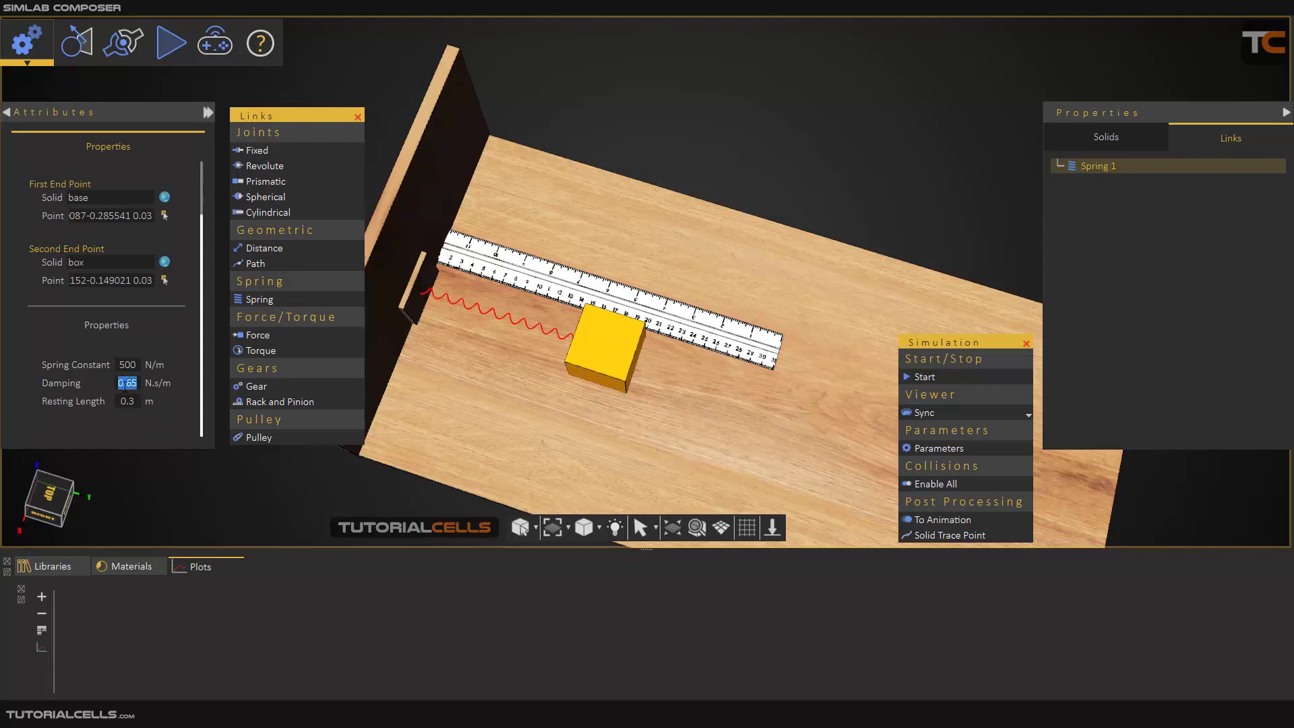
pyautogui.write('0')
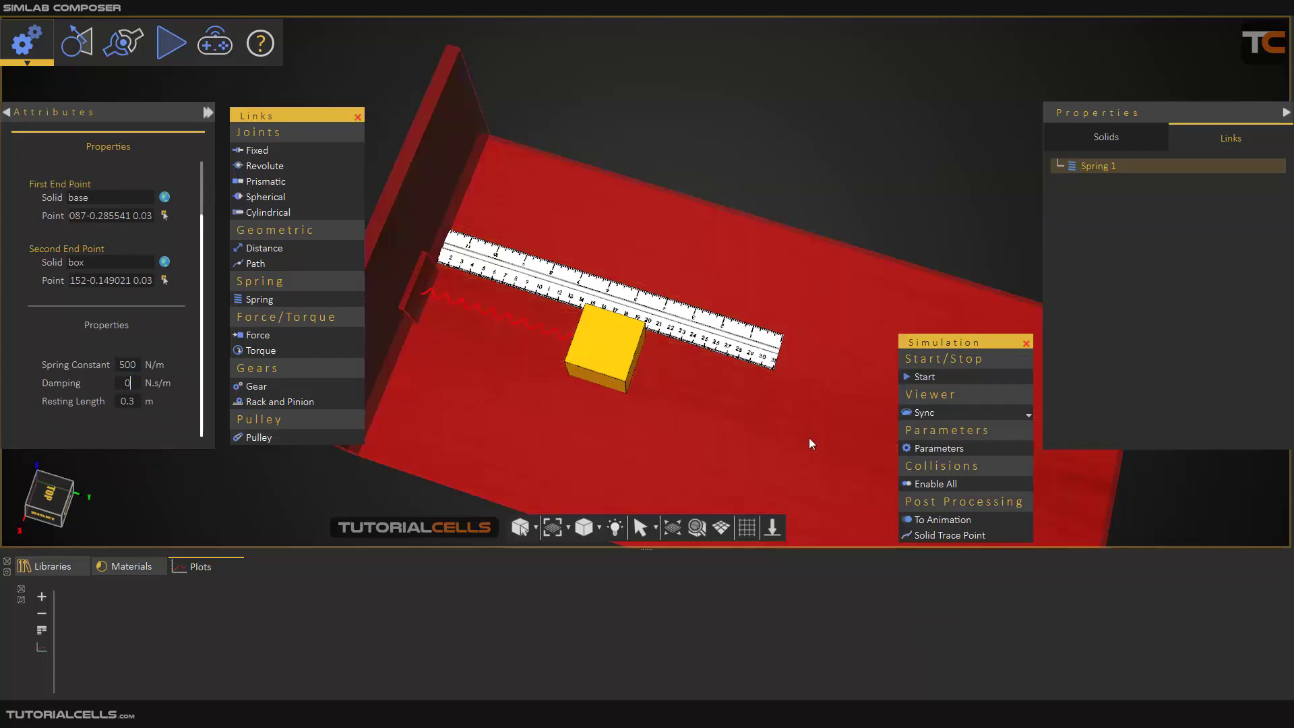
pyautogui.click(916, 376)
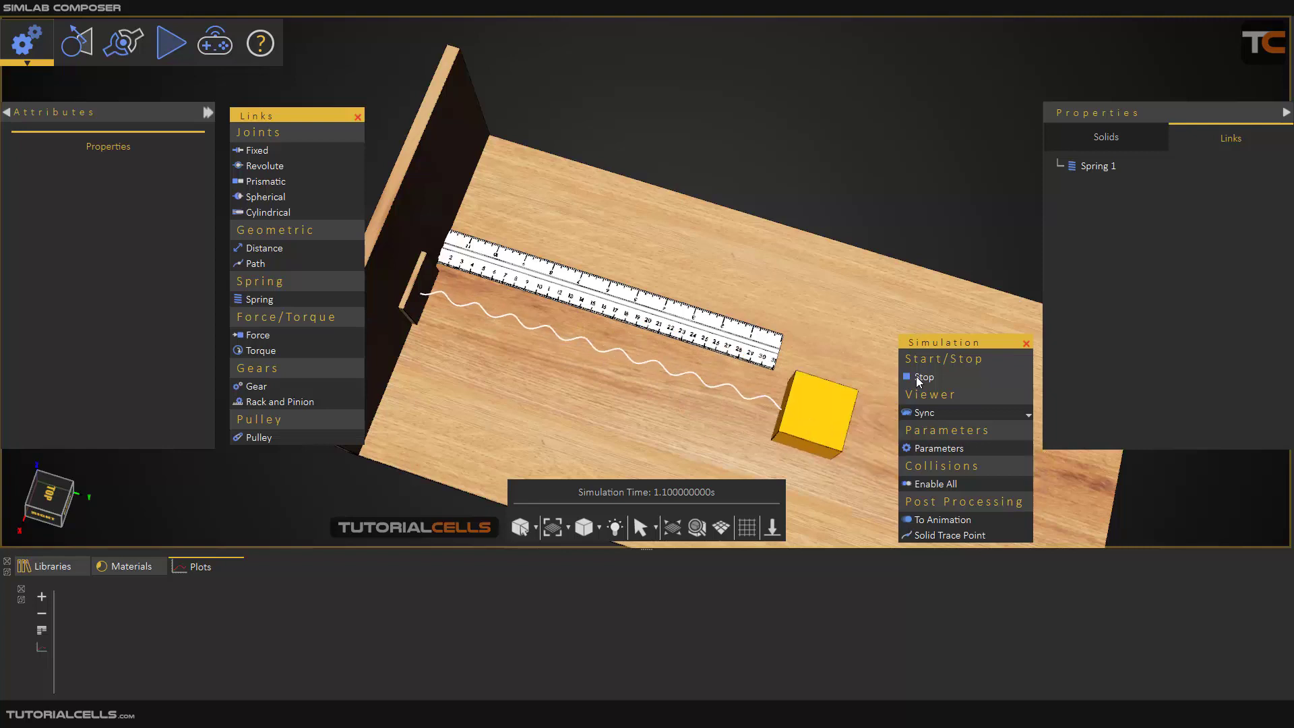
pyautogui.click(916, 376)
# Step: Set the damping of Spring 1 to 0.65 N.s/m and deselect the spring
pyautogui.click(1098, 167)
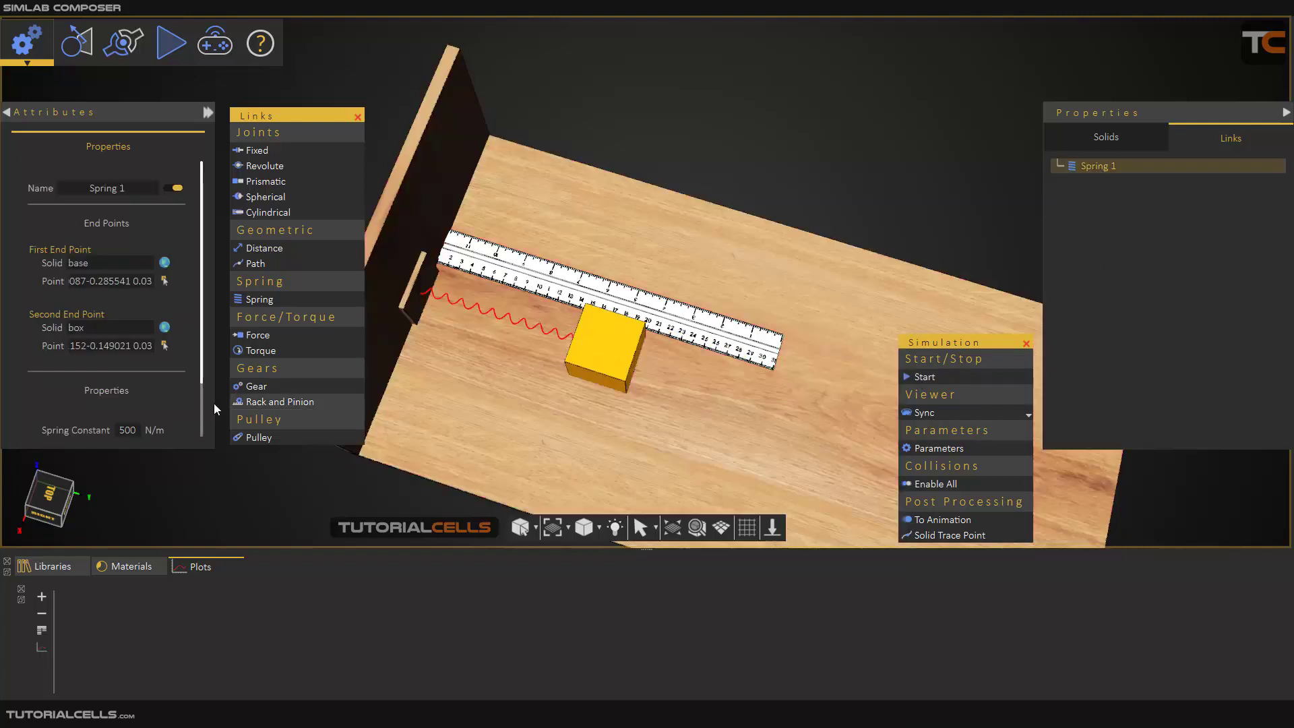
pyautogui.scroll(-2, 102, 407)
pyautogui.doubleClick(128, 383)
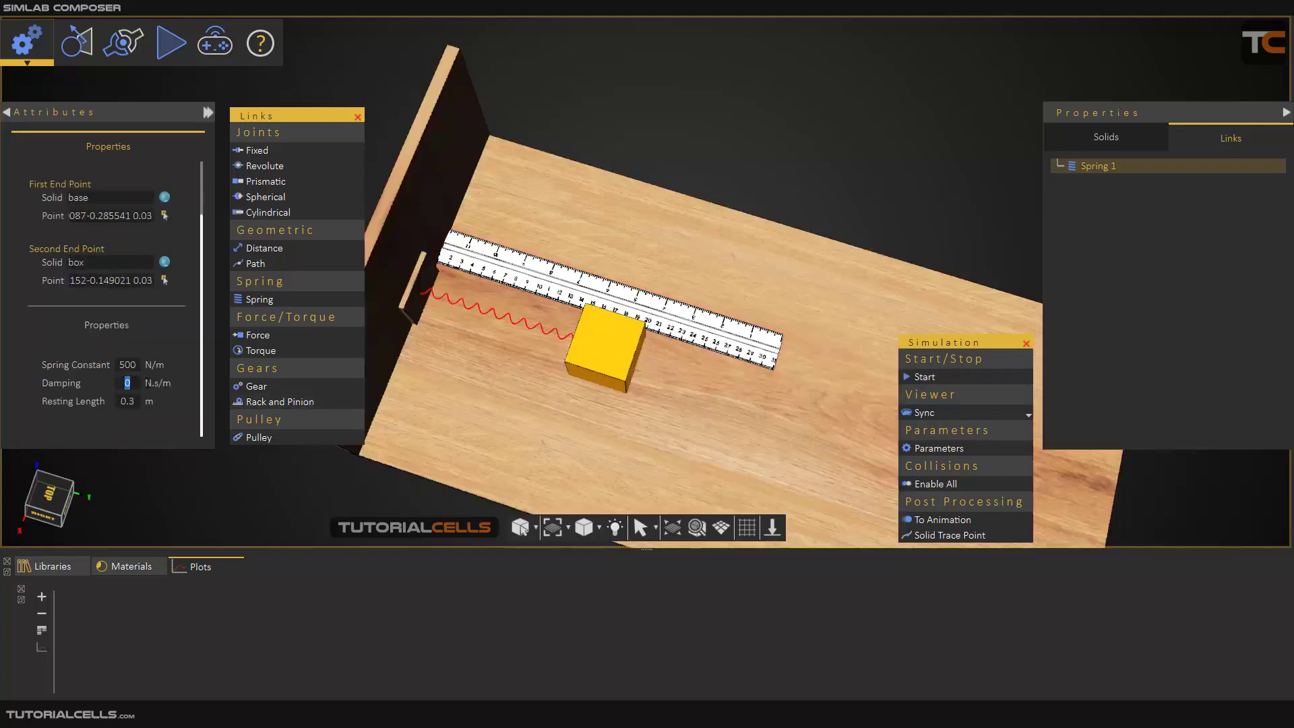
pyautogui.write('0.65')
pyautogui.click(840, 345)
pyautogui.click(815, 187)
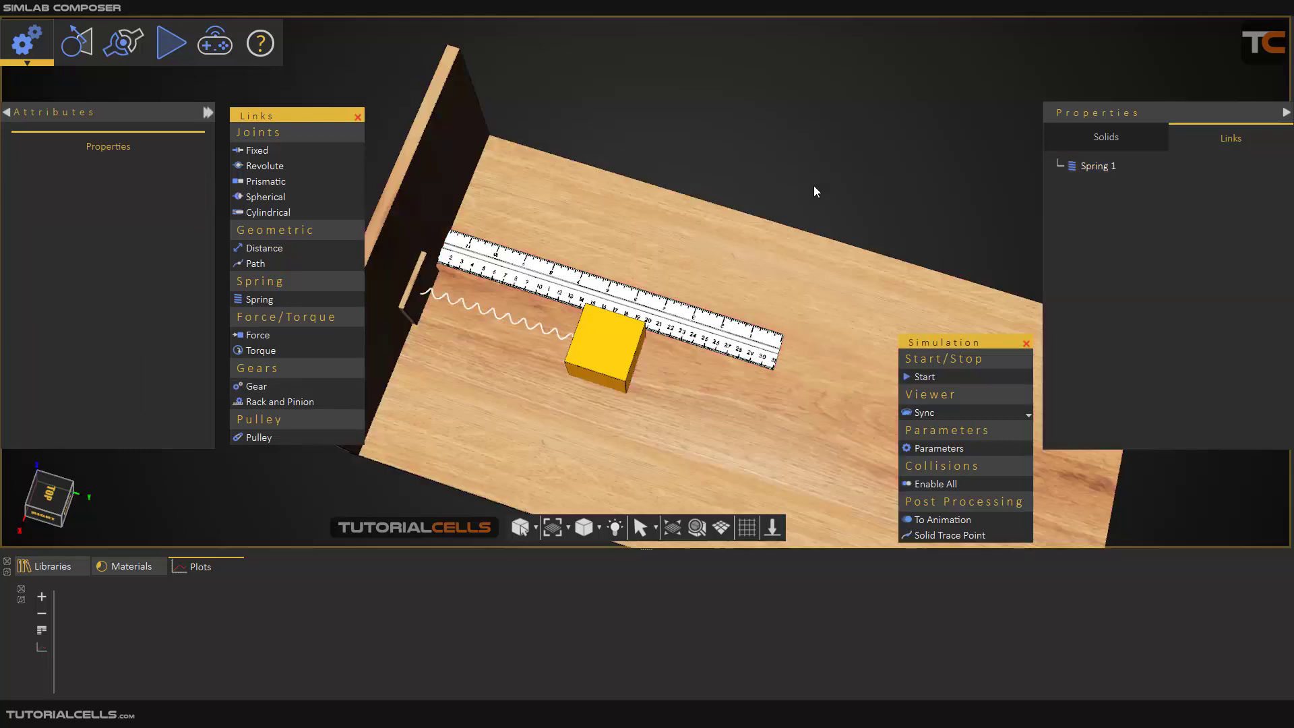
# Step: Switch from the simulation workspace to the scene-editing workspace, accepting the offer to save the simulation as an animation
pyautogui.moveTo(580, 377); pyautogui.dragTo(269, 270, button='middle')
pyautogui.moveTo(539, 287); pyautogui.dragTo(193, 236, button='middle')
pyautogui.moveTo(674, 321); pyautogui.dragTo(377, 398, button='middle')
pyautogui.moveTo(571, 290); pyautogui.dragTo(617, 365, button='middle')
pyautogui.press('Escape')
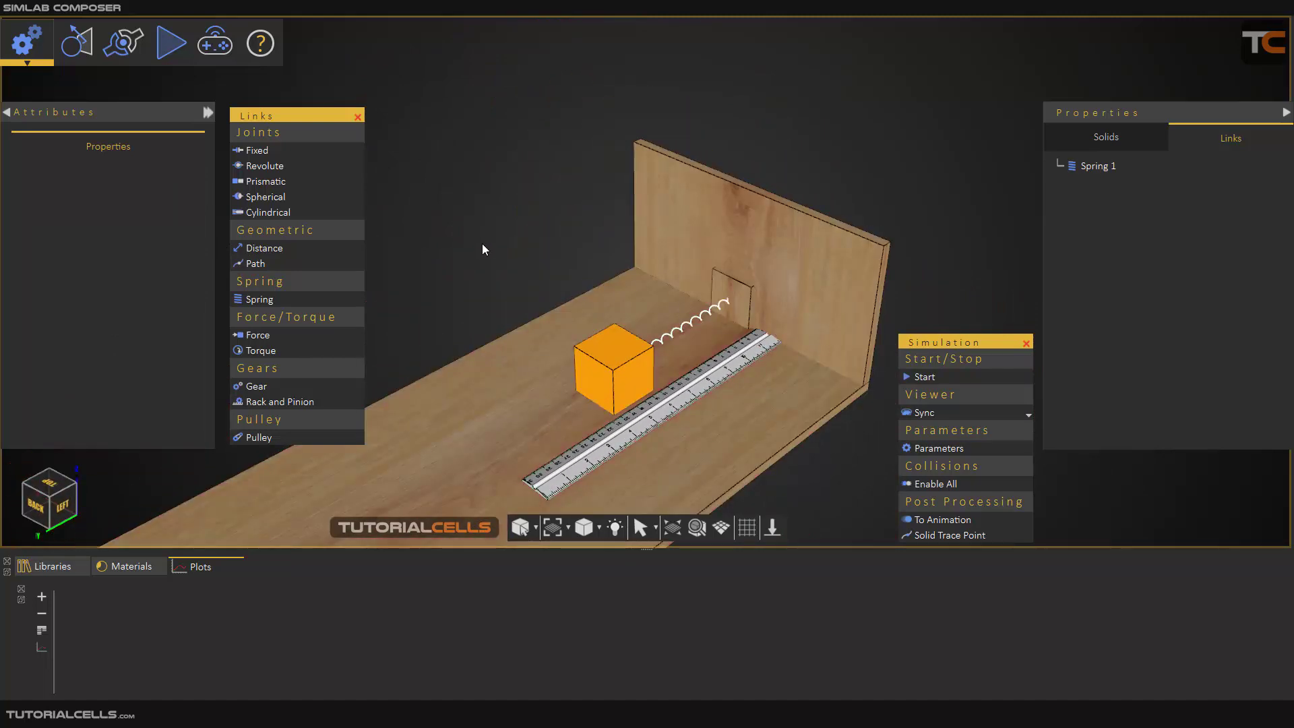
pyautogui.moveTo(482, 244); pyautogui.dragTo(512, 235, button='middle')
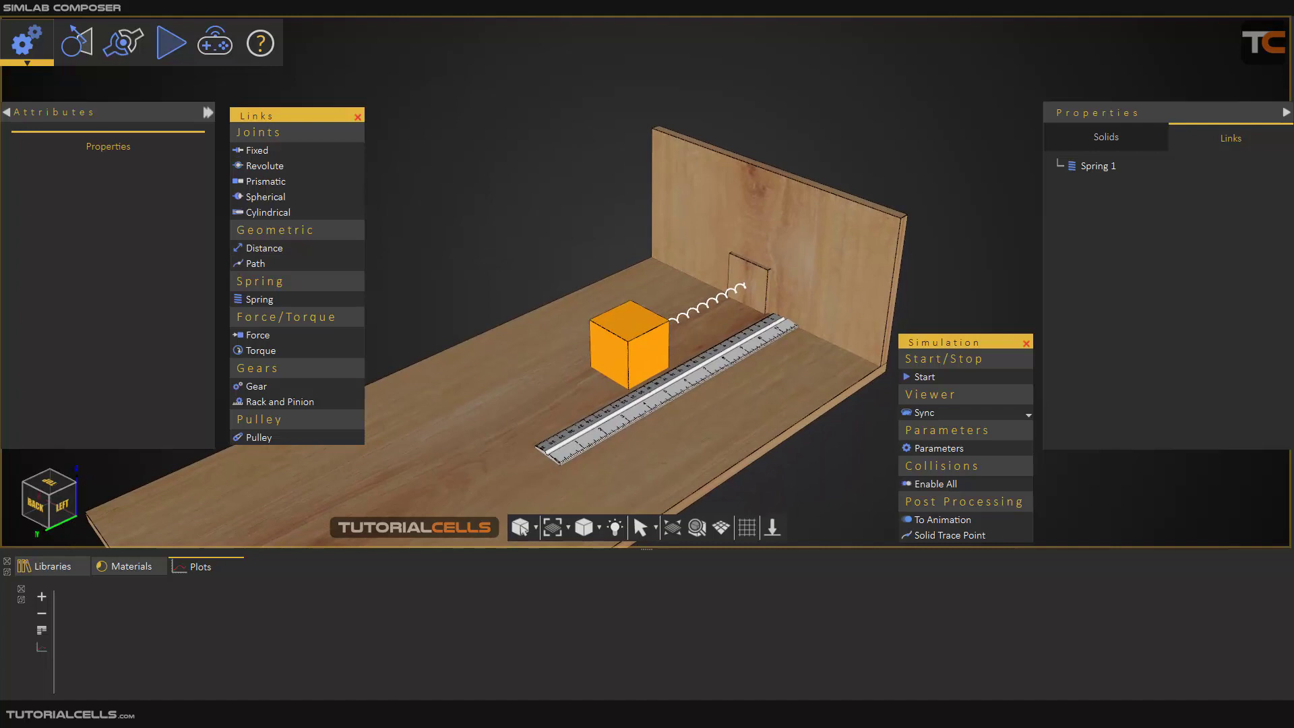
pyautogui.click(22, 43)
pyautogui.click(66, 153)
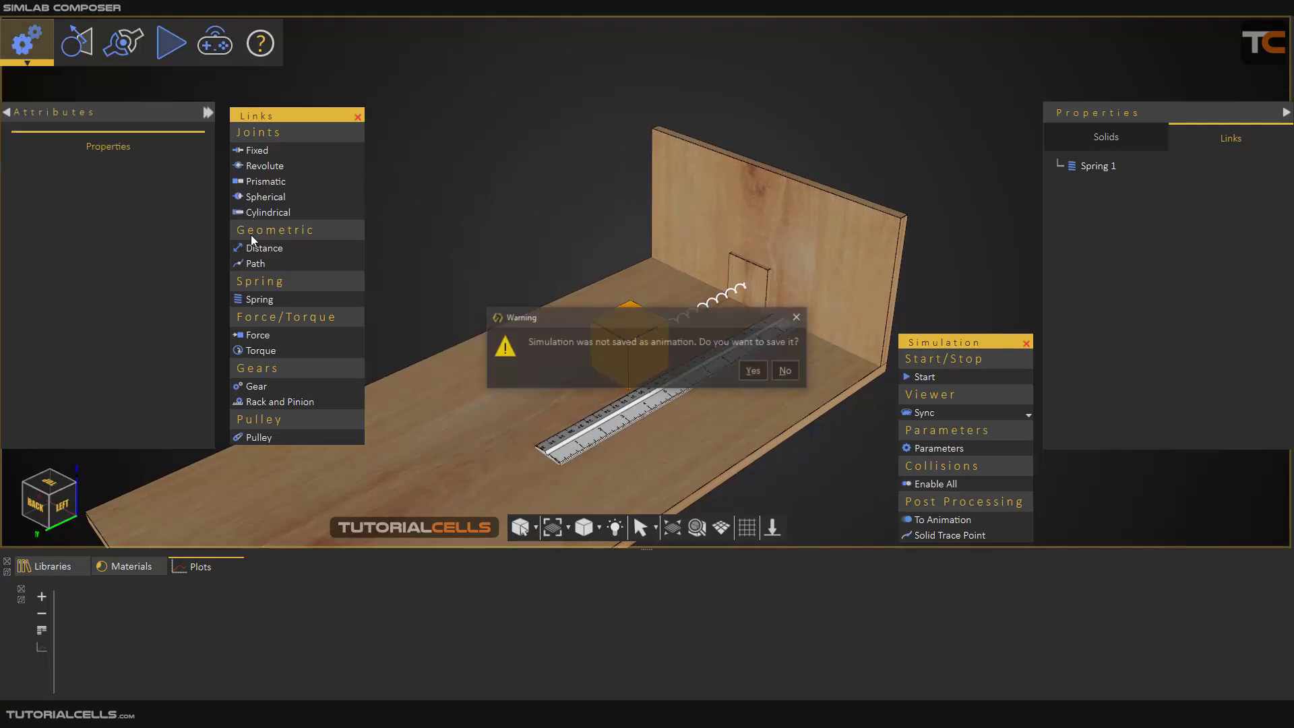
pyautogui.click(758, 372)
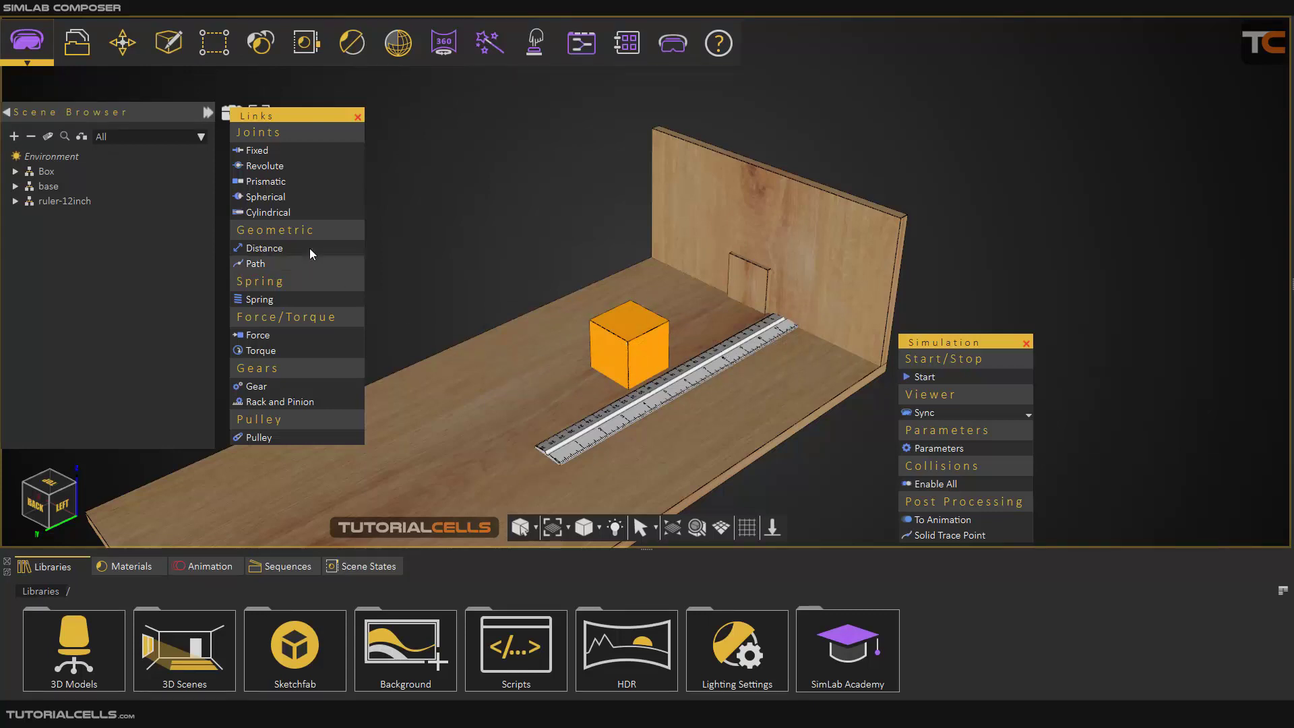
# Step: Duplicate the Box, place the copy tilted above and beside the original on the side away from the upright plate, and deselect it
pyautogui.click(45, 173)
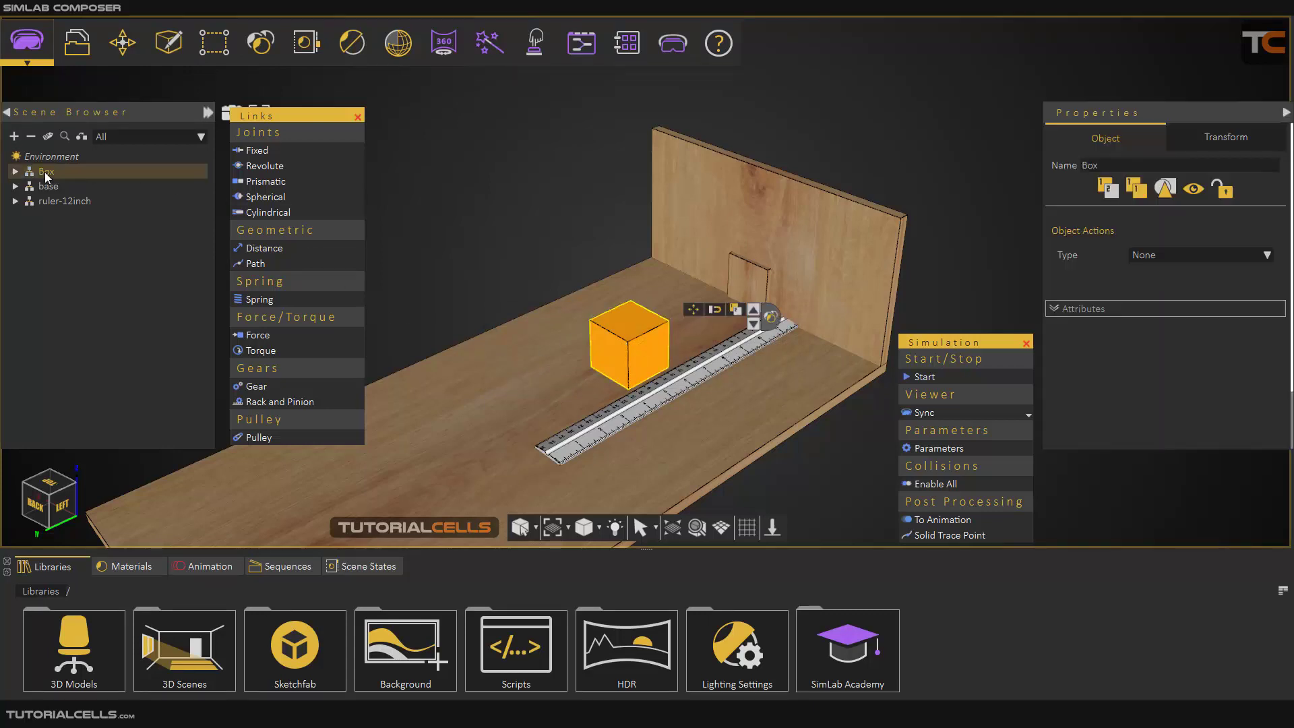
pyautogui.click(735, 310)
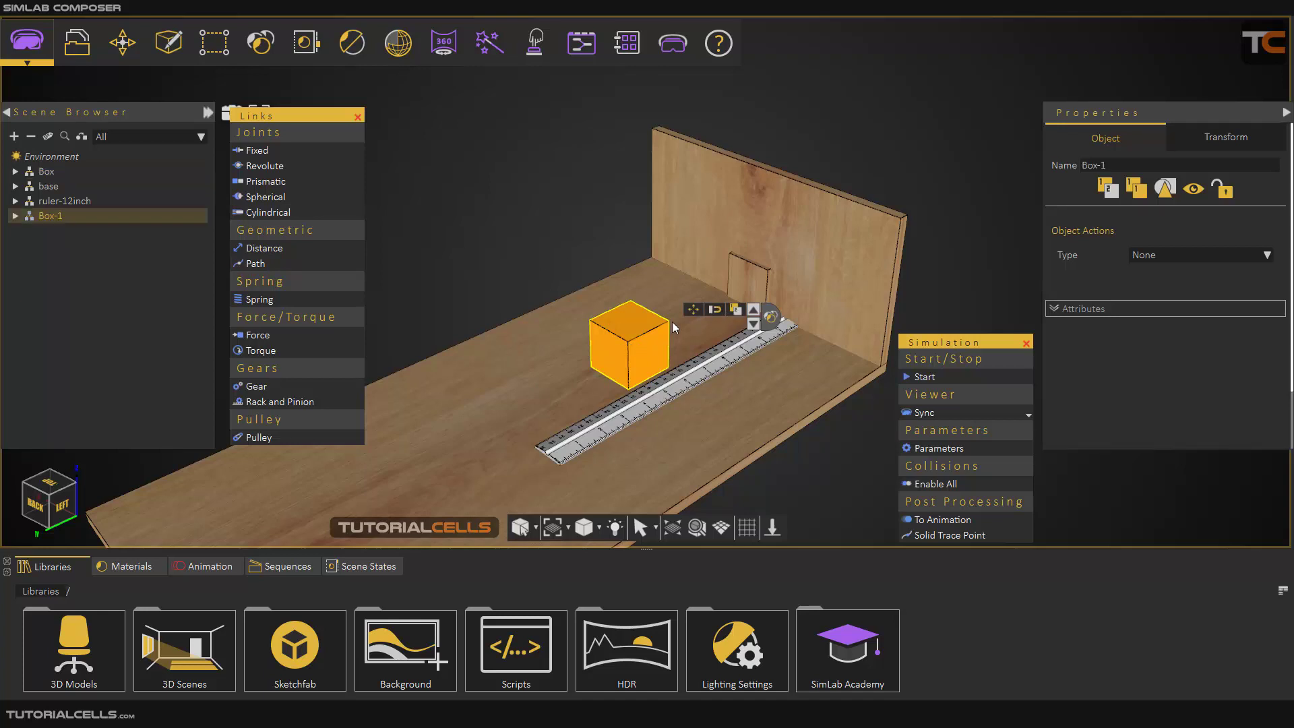
pyautogui.click(693, 310)
pyautogui.moveTo(606, 361); pyautogui.dragTo(529, 292)
pyautogui.moveTo(597, 418); pyautogui.dragTo(576, 401, button='middle')
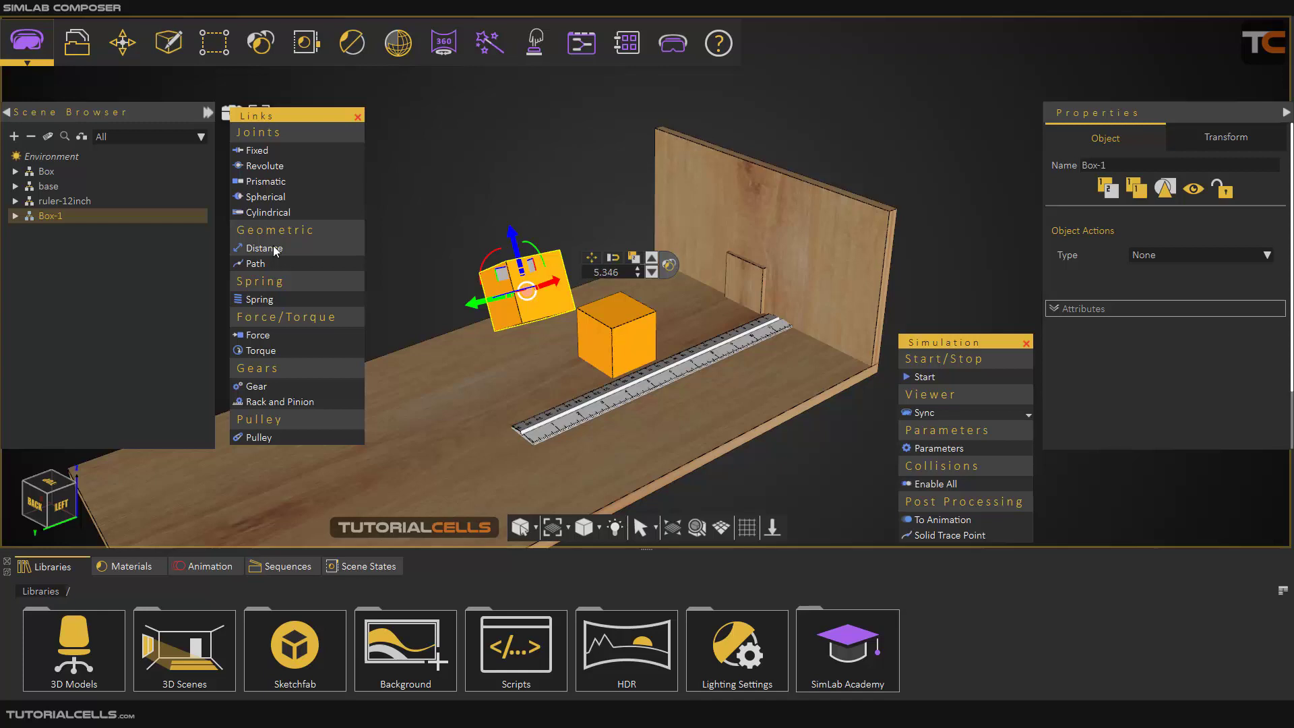
pyautogui.moveTo(398, 301); pyautogui.dragTo(616, 366, button='middle')
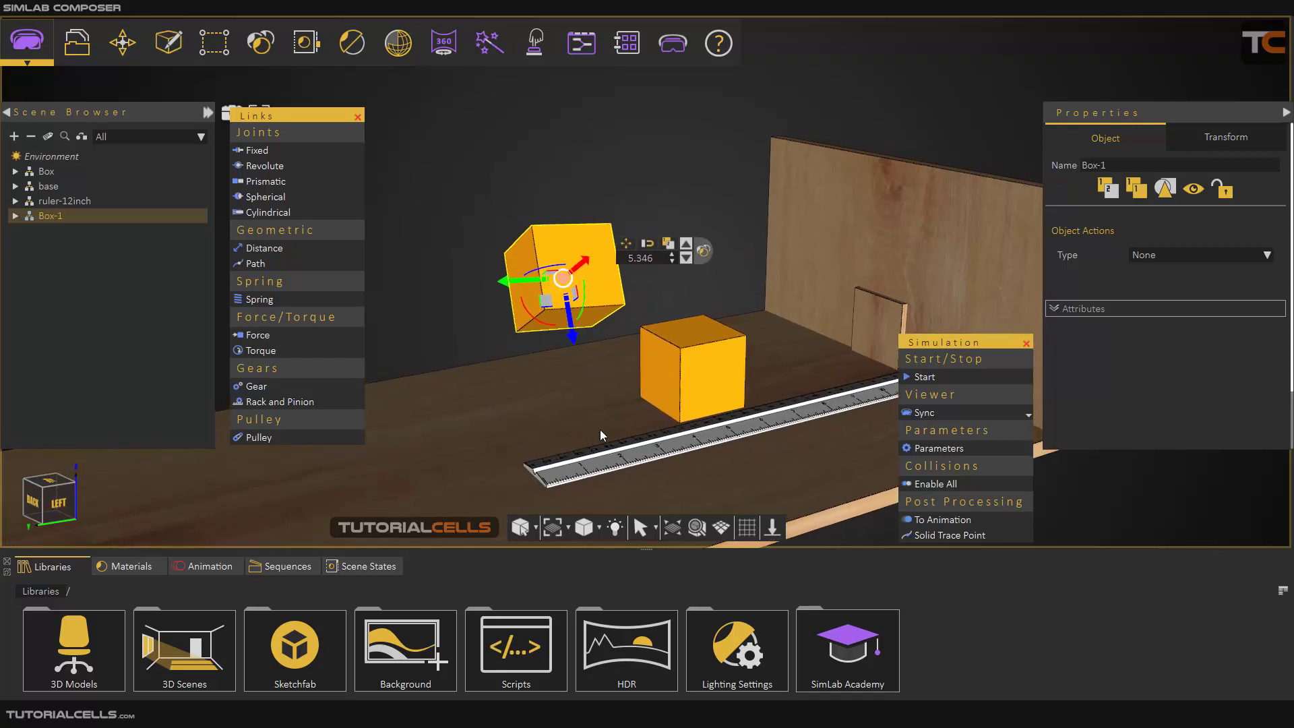
pyautogui.moveTo(600, 430); pyautogui.dragTo(603, 393, button='middle')
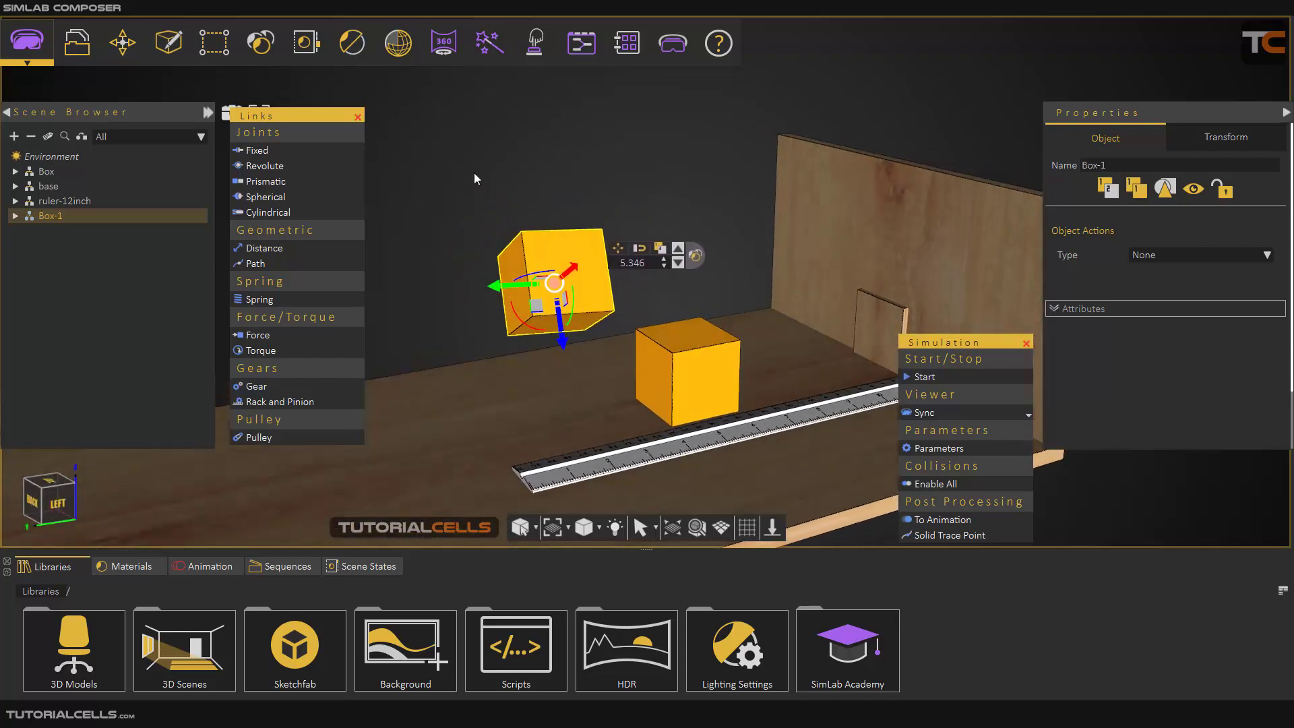
pyautogui.click(476, 189)
pyautogui.moveTo(478, 195); pyautogui.dragTo(2, 67, button='middle')
# Step: Return to the simulation workspace and create a single solid from the Box-1 geometry
pyautogui.click(27, 59)
pyautogui.click(46, 145)
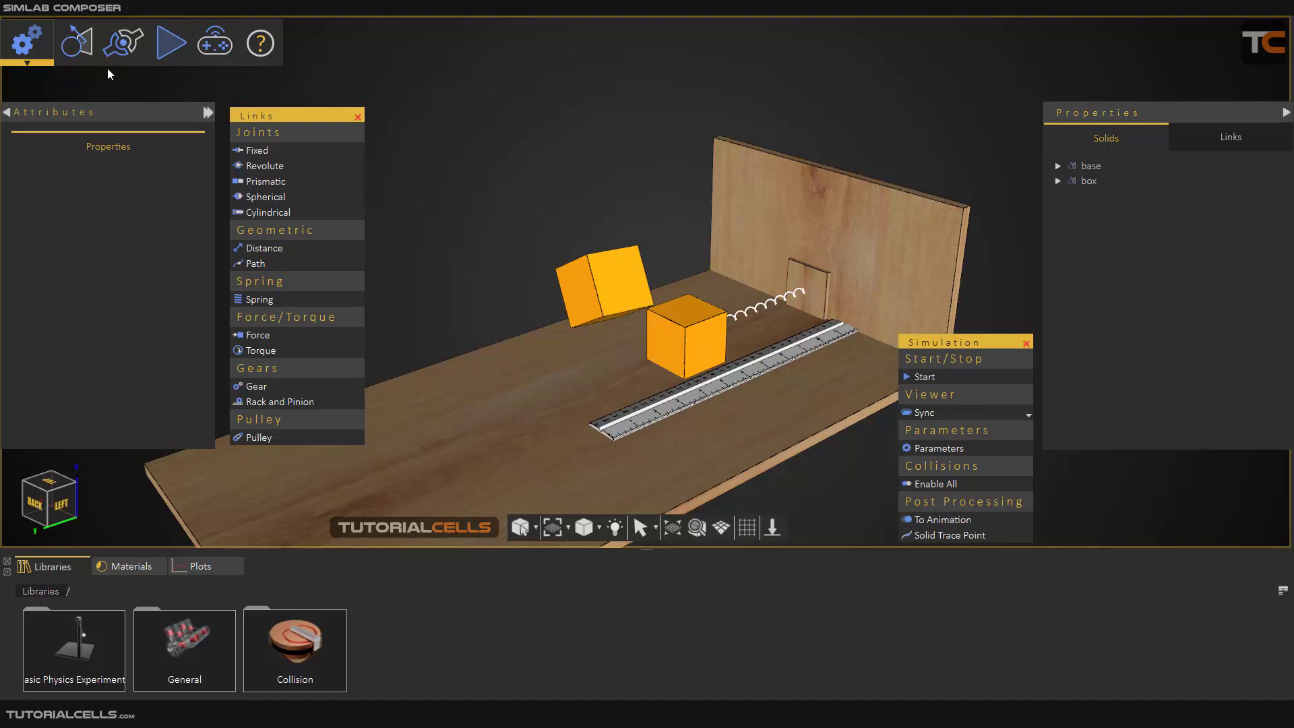
pyautogui.click(76, 42)
pyautogui.click(59, 172)
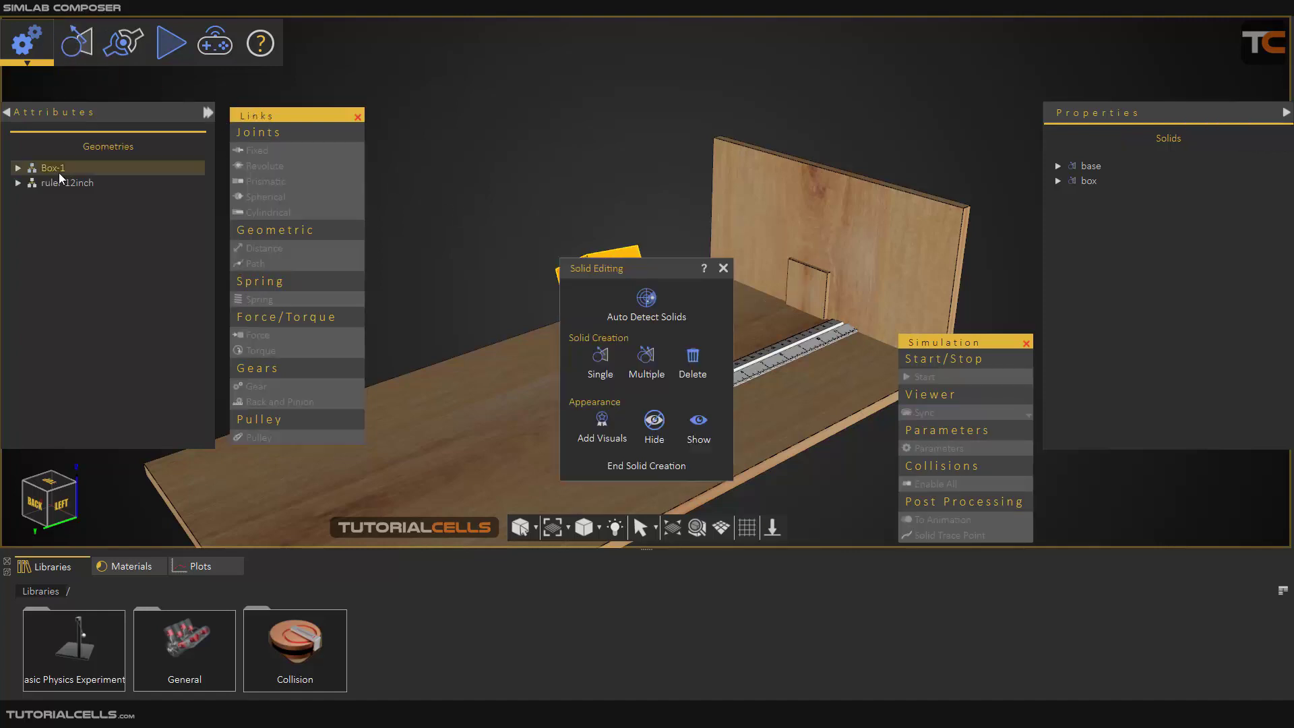
pyautogui.click(600, 357)
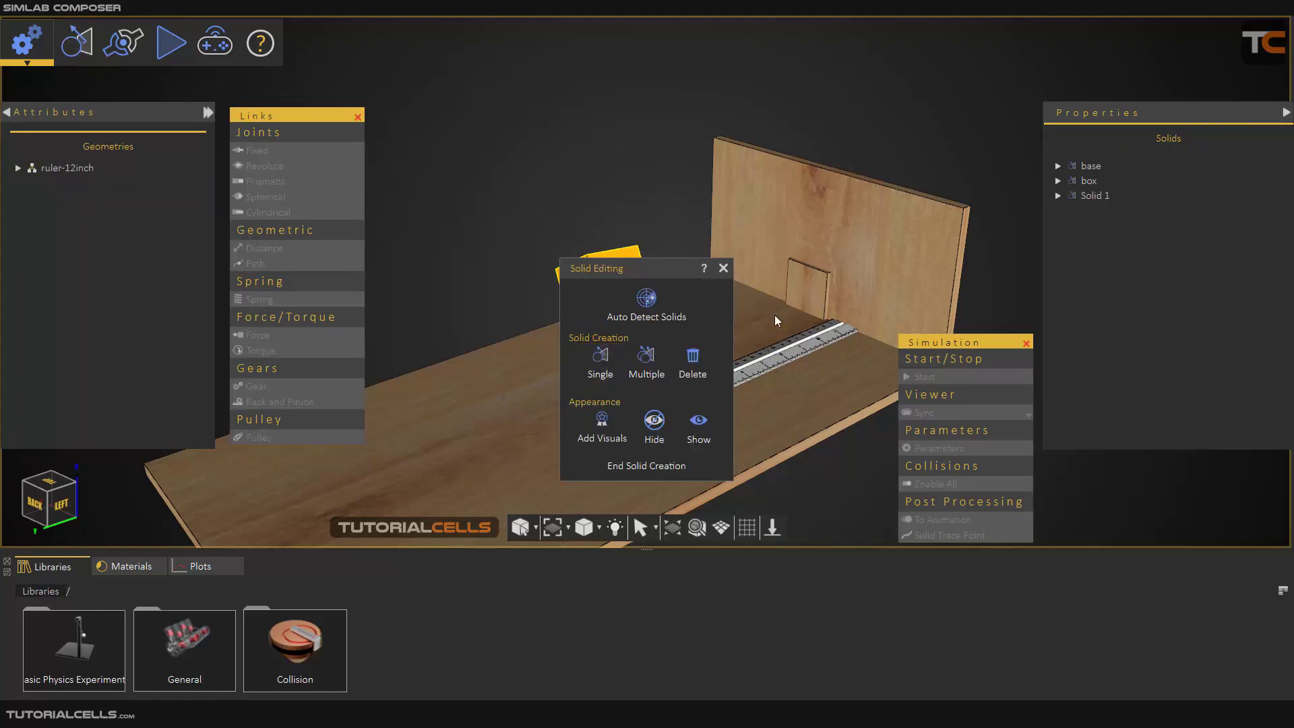
pyautogui.click(724, 268)
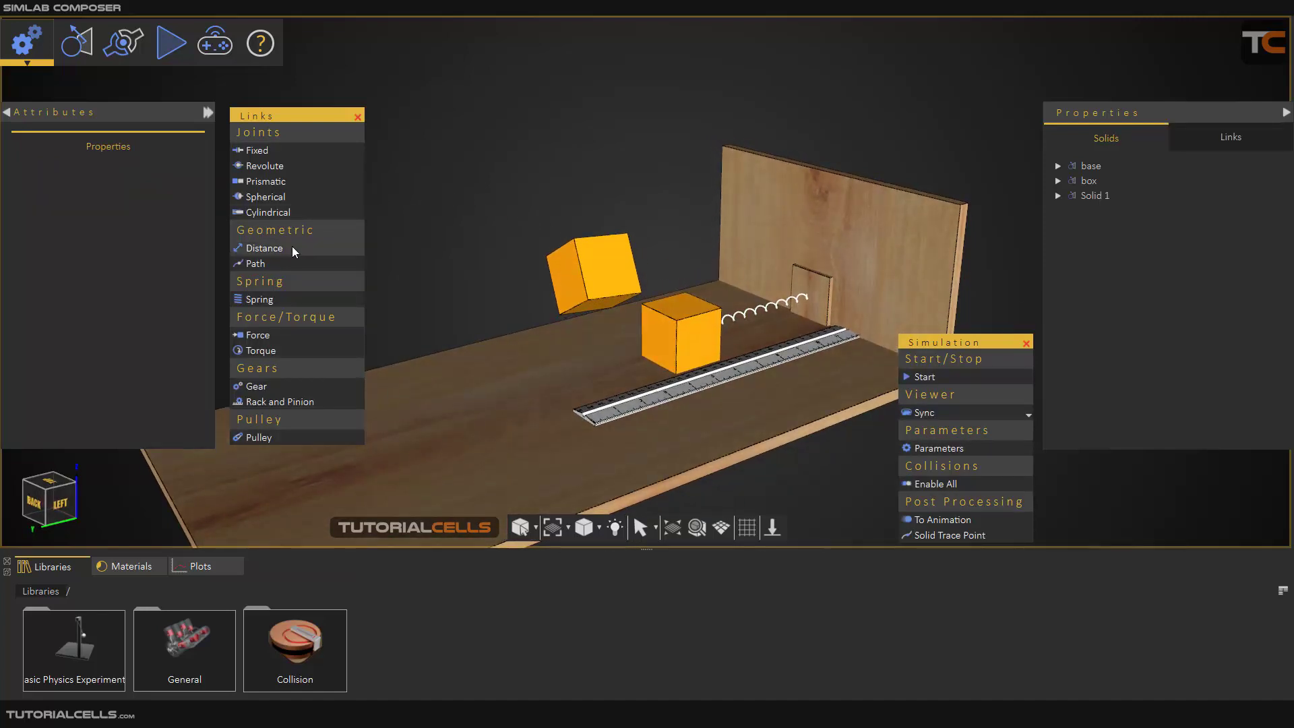
# Step: Start a Distance link and set its first end point on the original box, near the top corner closest to the raised copy
pyautogui.click(293, 249)
pyautogui.scroll(2, 642, 317)
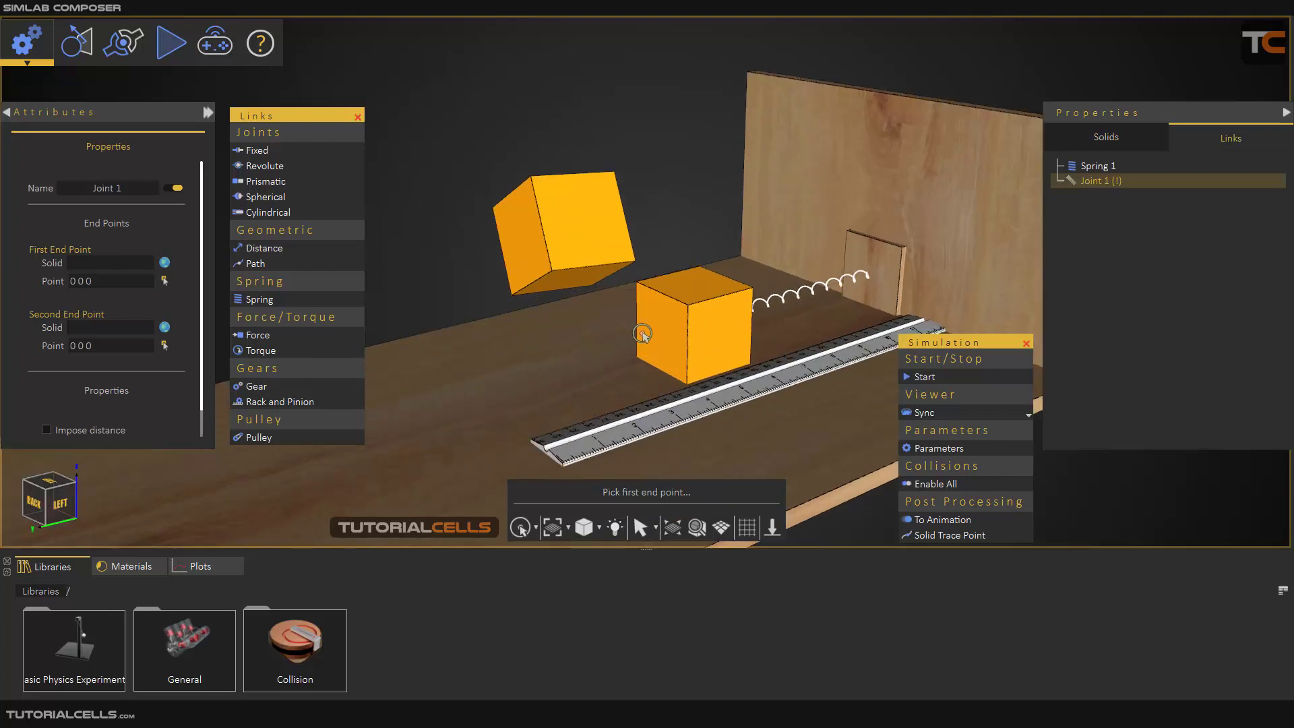
pyautogui.moveTo(642, 296); pyautogui.dragTo(676, 297, button='middle')
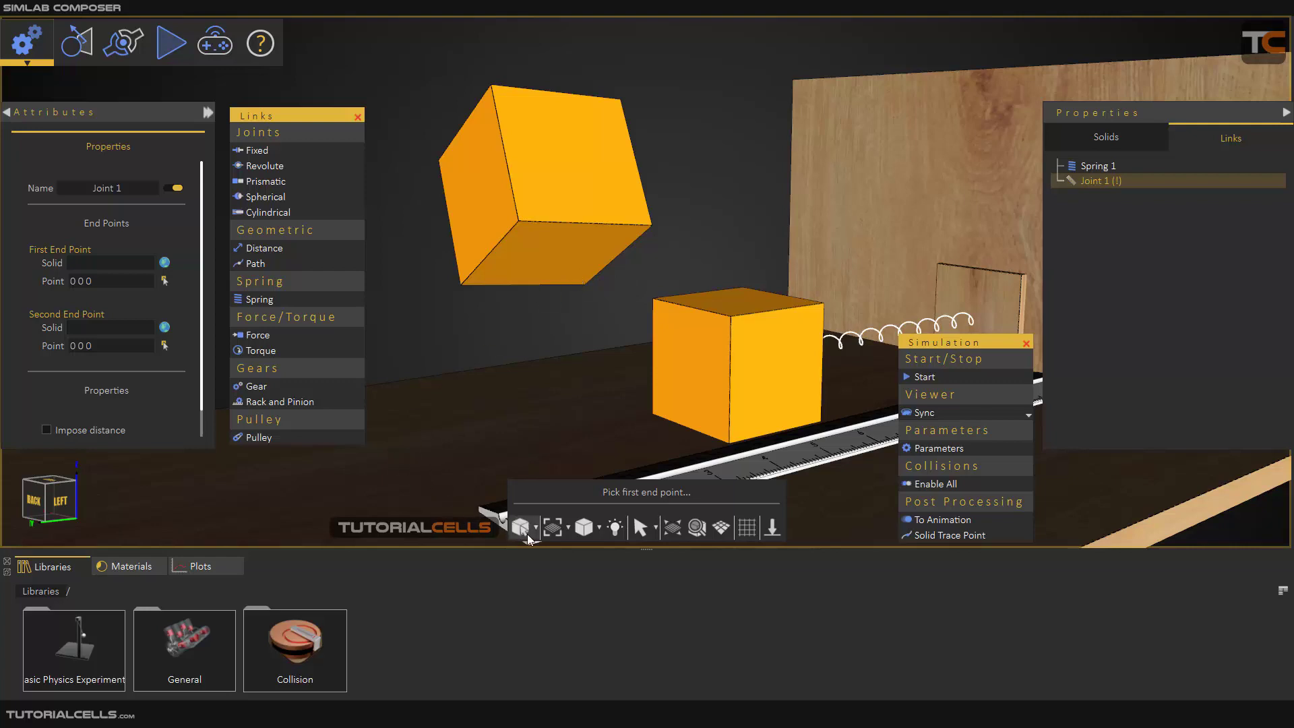
pyautogui.click(526, 531)
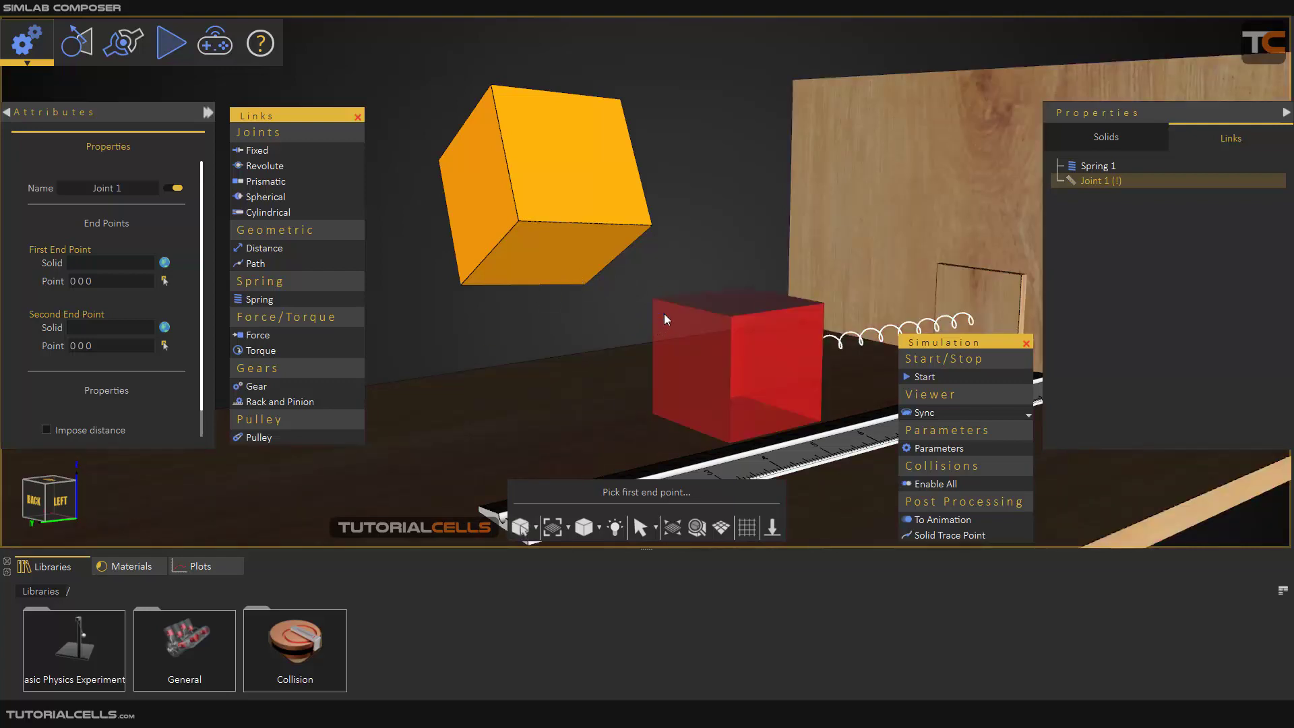
pyautogui.click(665, 314)
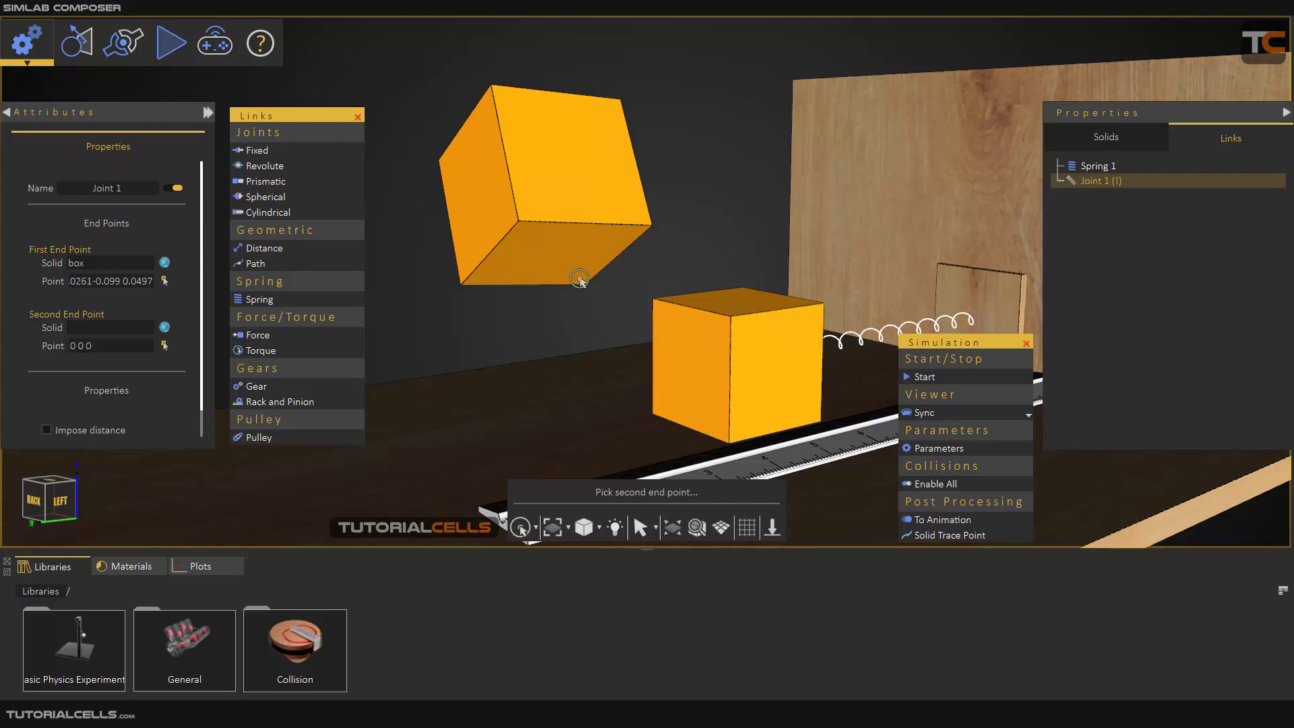
# Step: Set the Distance link's second end point on the raised box's bottom corner nearest the original box
pyautogui.moveTo(579, 279); pyautogui.dragTo(685, 356, button='middle')
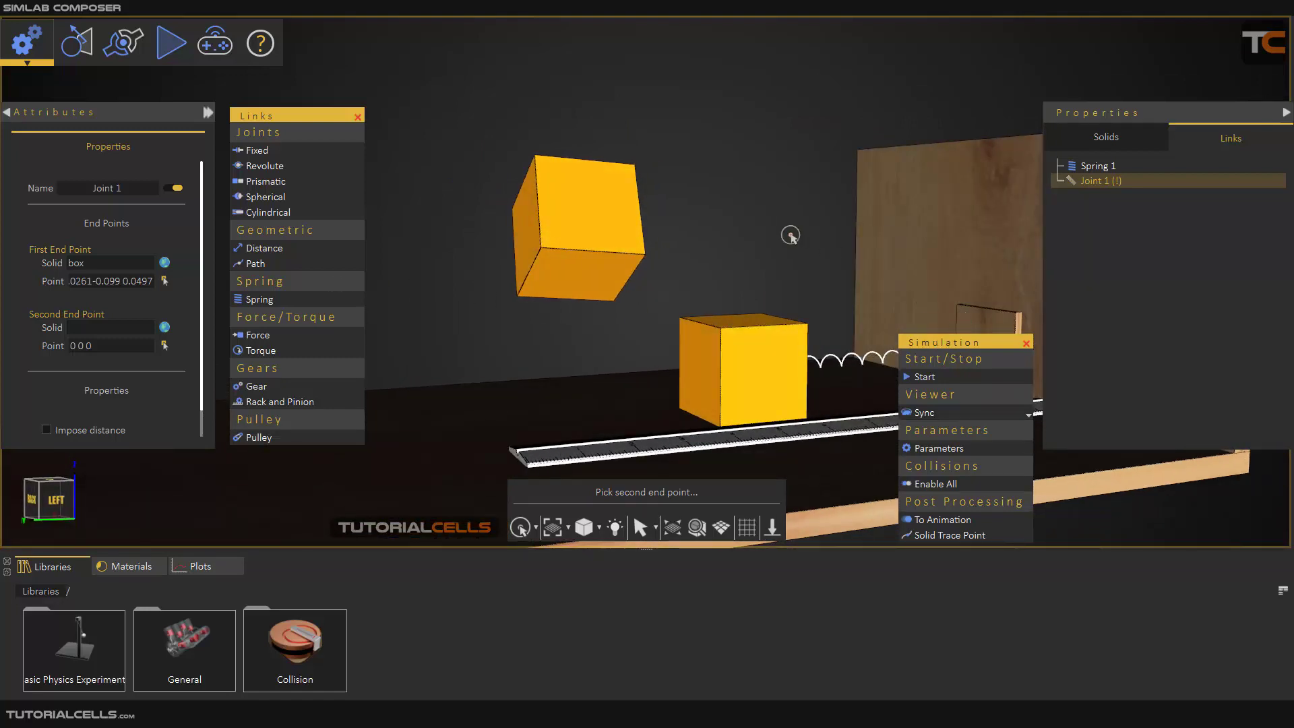
pyautogui.click(520, 527)
pyautogui.click(609, 295)
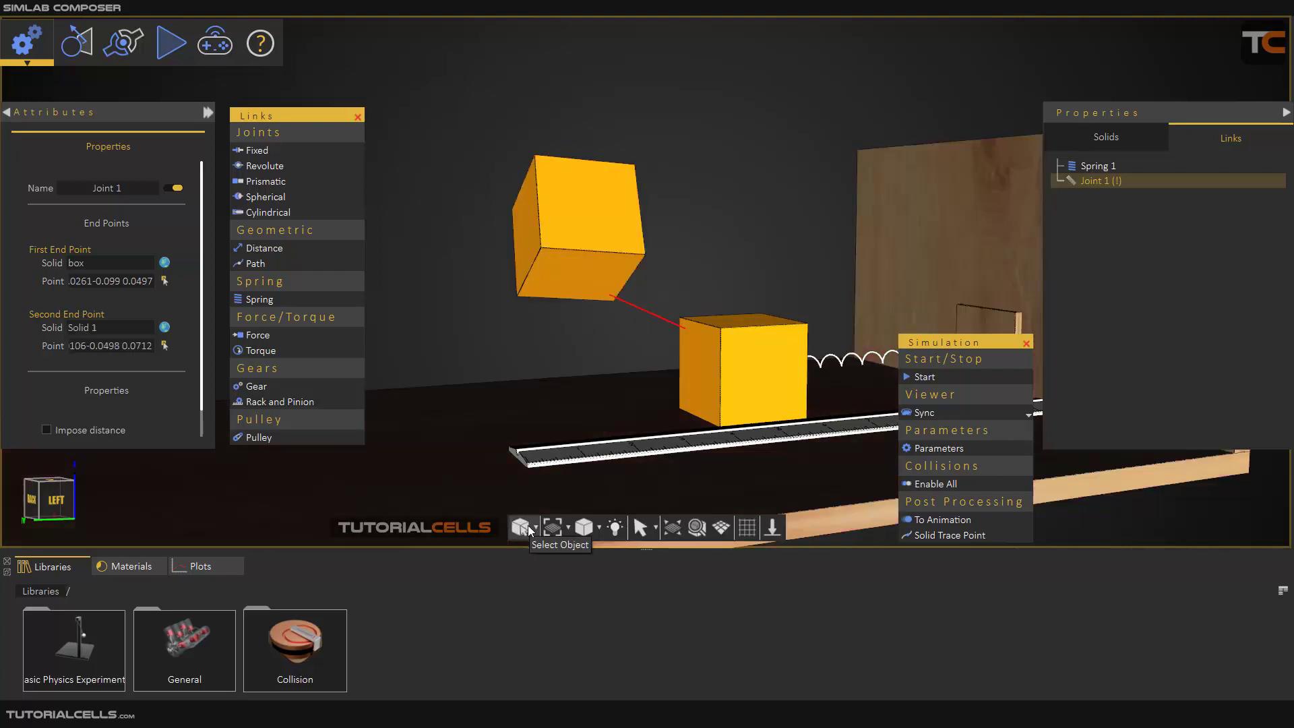
pyautogui.scroll(2, 681, 331)
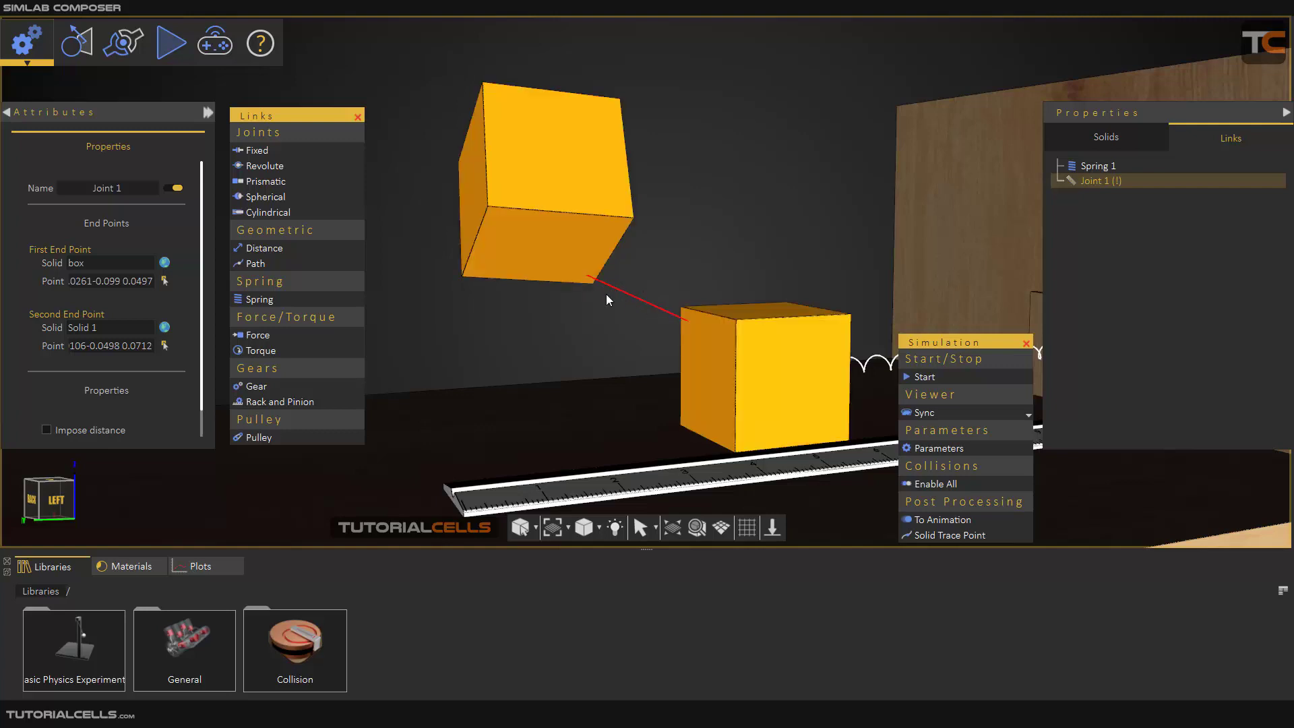
pyautogui.scroll(-3, 605, 294)
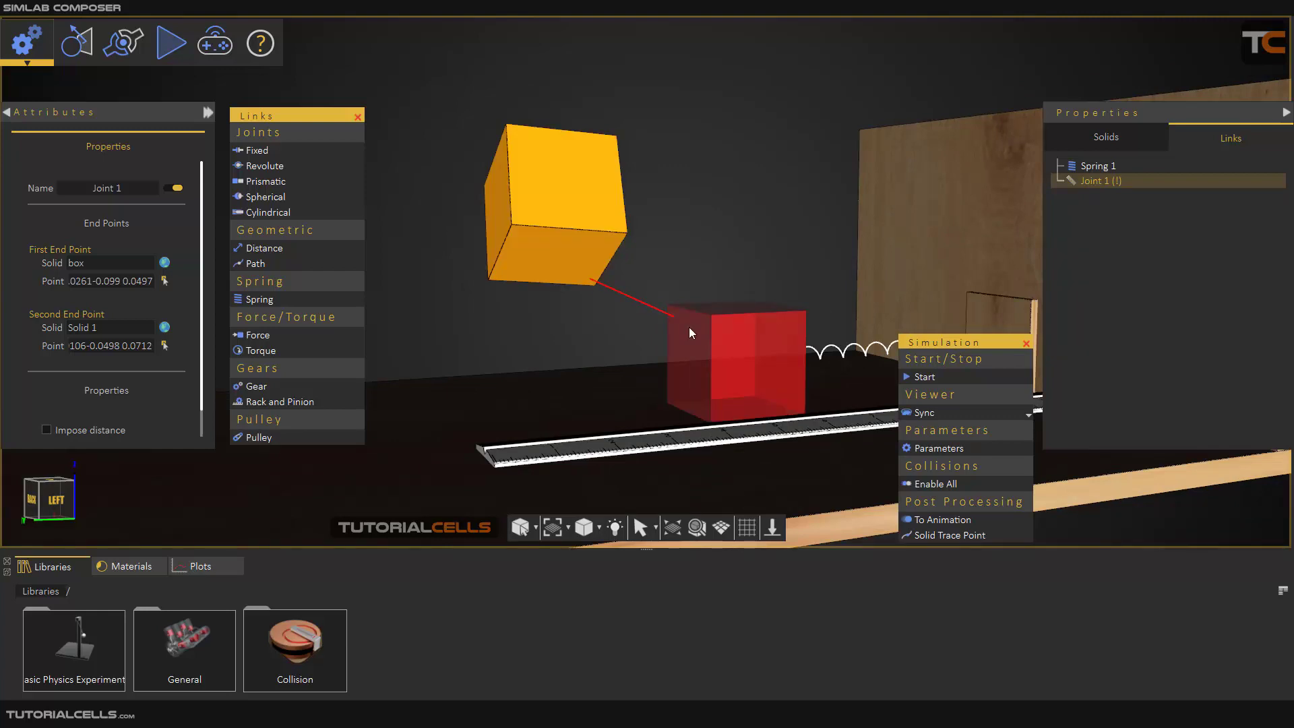
pyautogui.scroll(-5, 583, 277)
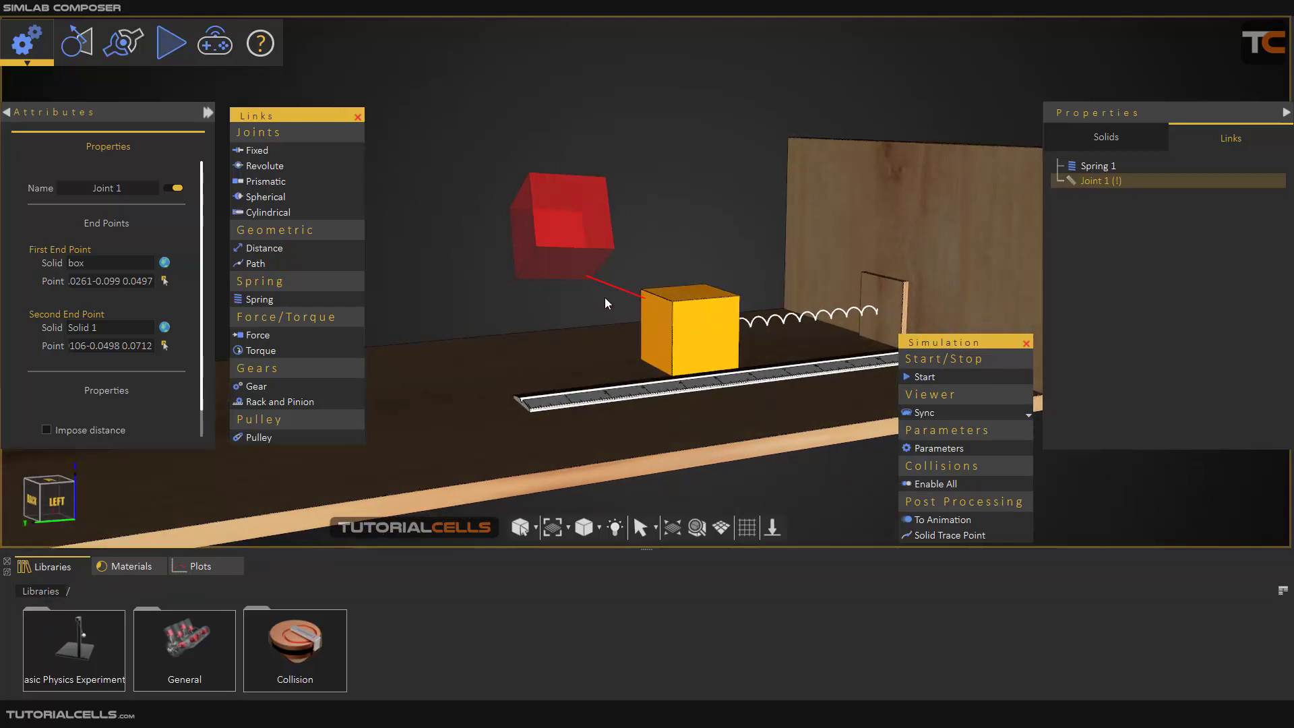
# Step: Complete the distance link between the two boxes, leaving its Impose distance option turned off
pyautogui.scroll(-1, 117, 413)
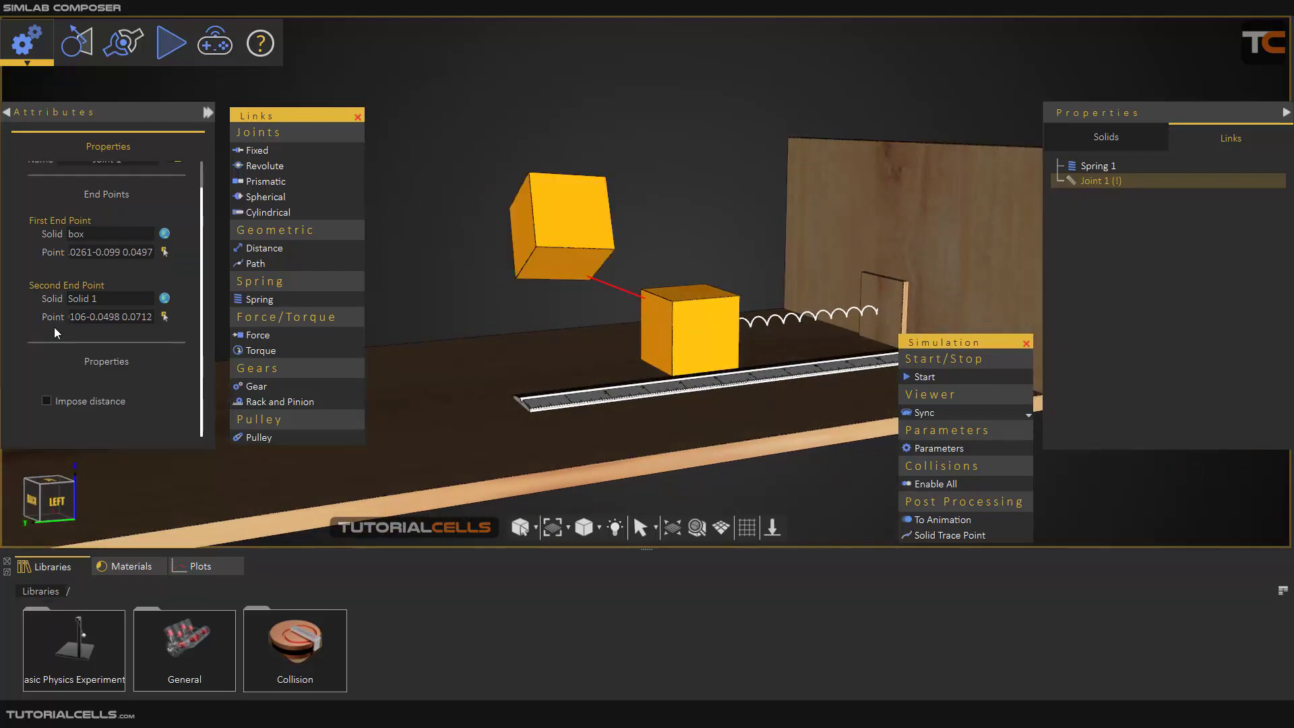
pyautogui.click(1079, 182)
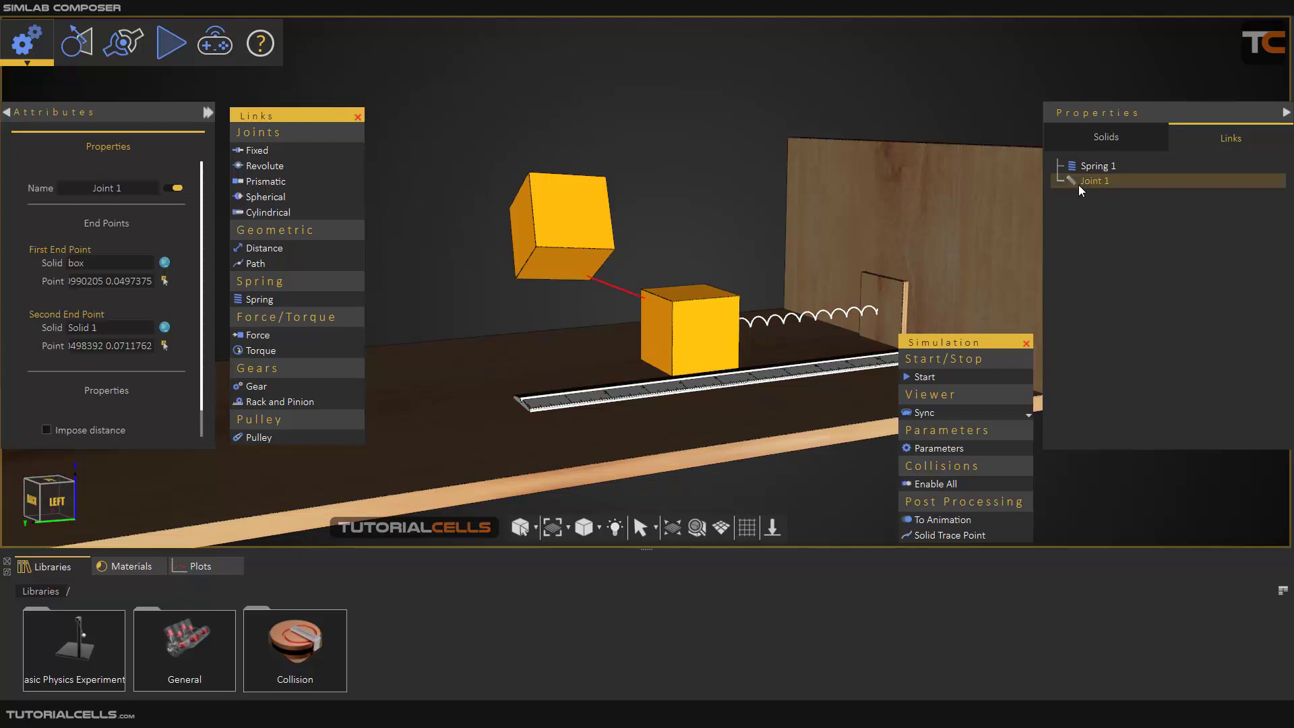
pyautogui.scroll(-1, 77, 431)
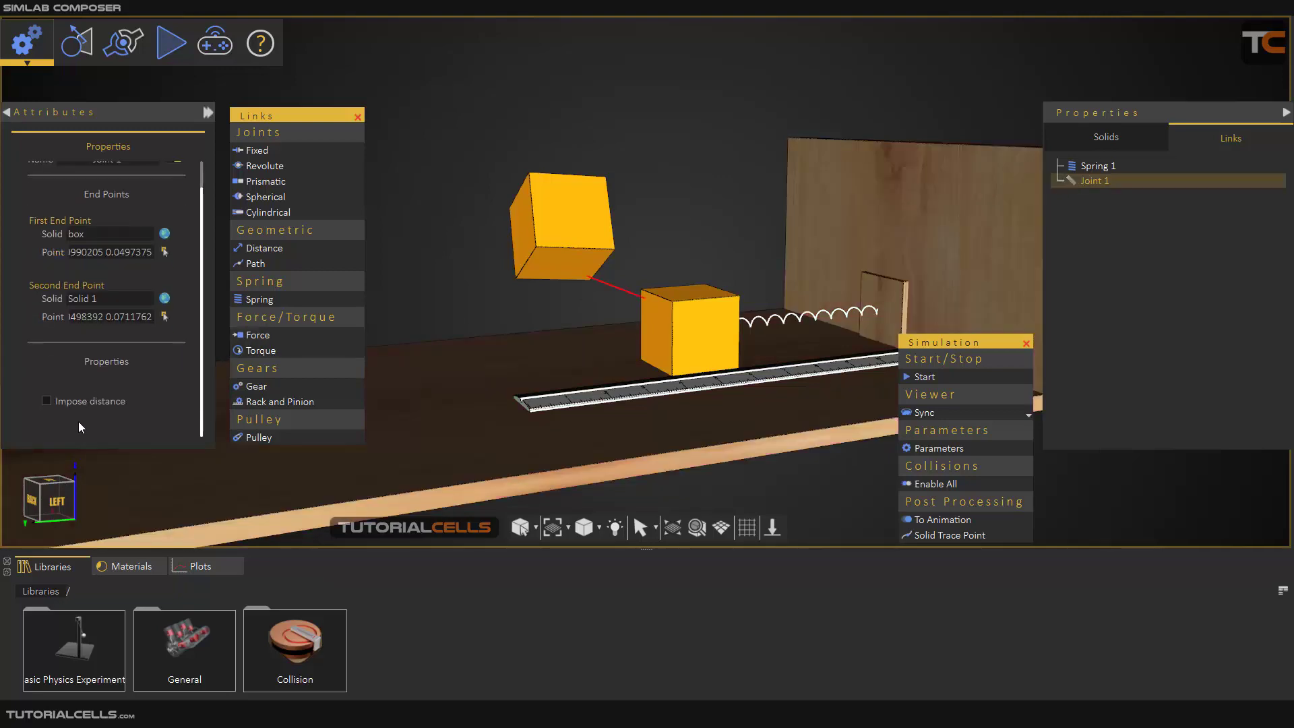
pyautogui.click(85, 404)
pyautogui.click(50, 400)
# Step: Run and stop the simulation to observe how the linked boxes move on the spring
pyautogui.scroll(-3, 550, 337)
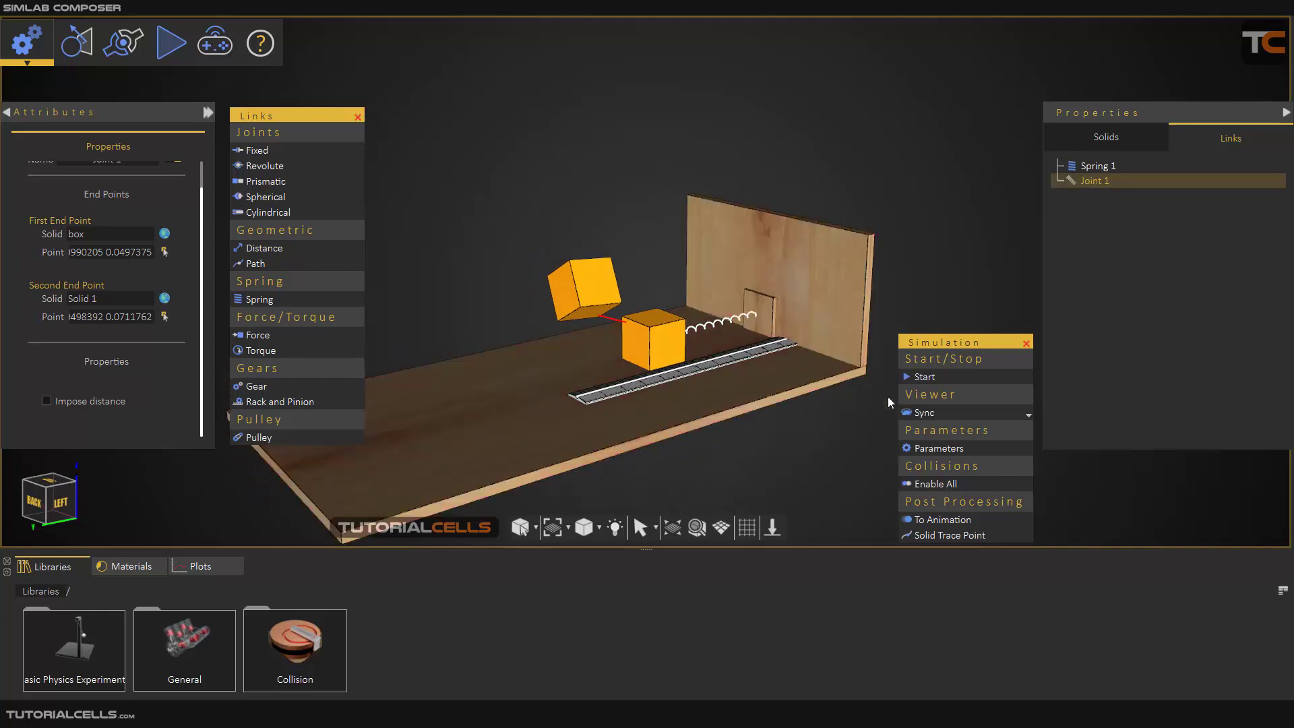
pyautogui.click(925, 377)
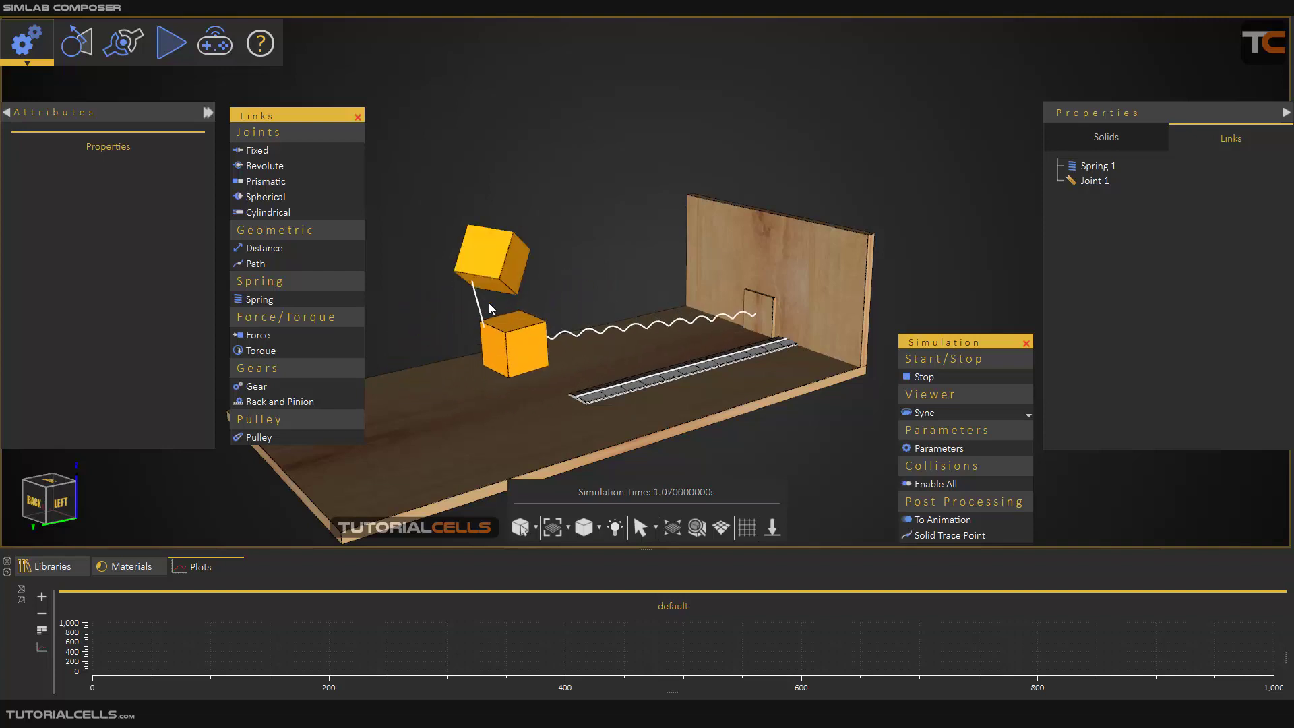
pyautogui.click(924, 376)
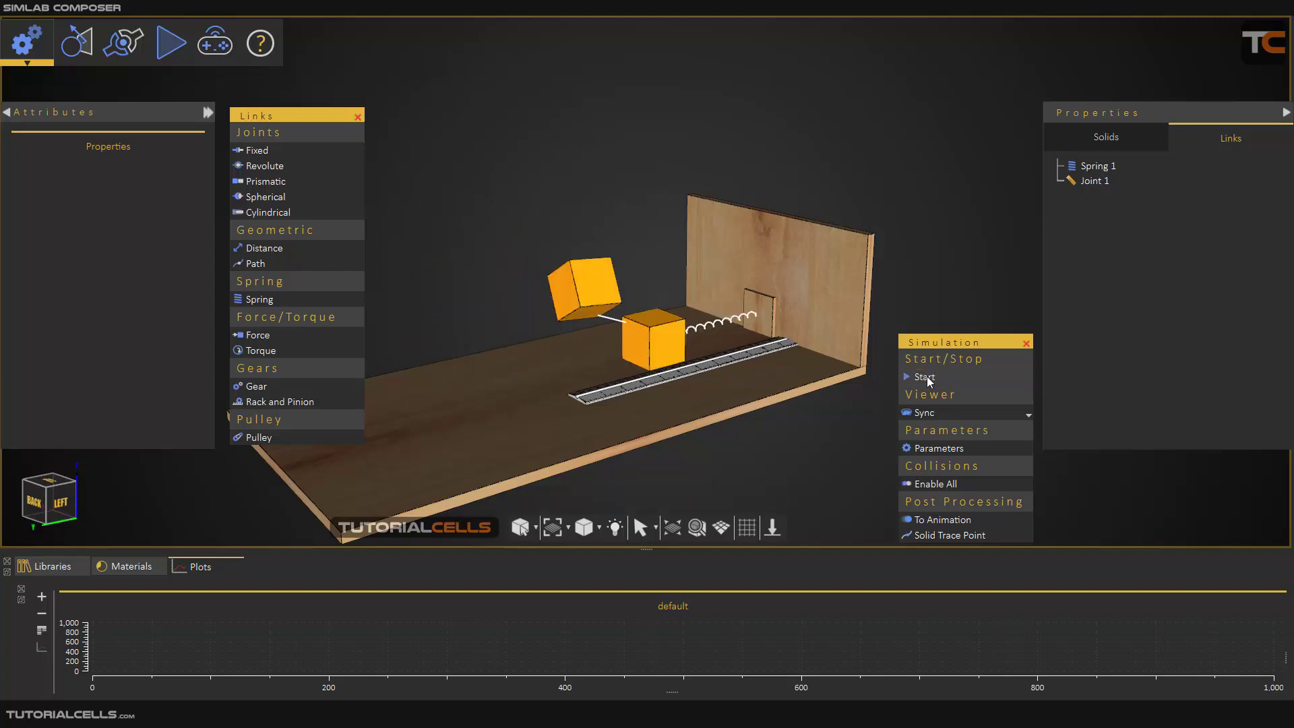
# Step: Enable collision for the original box solid and check the base solid's attributes
pyautogui.click(644, 346)
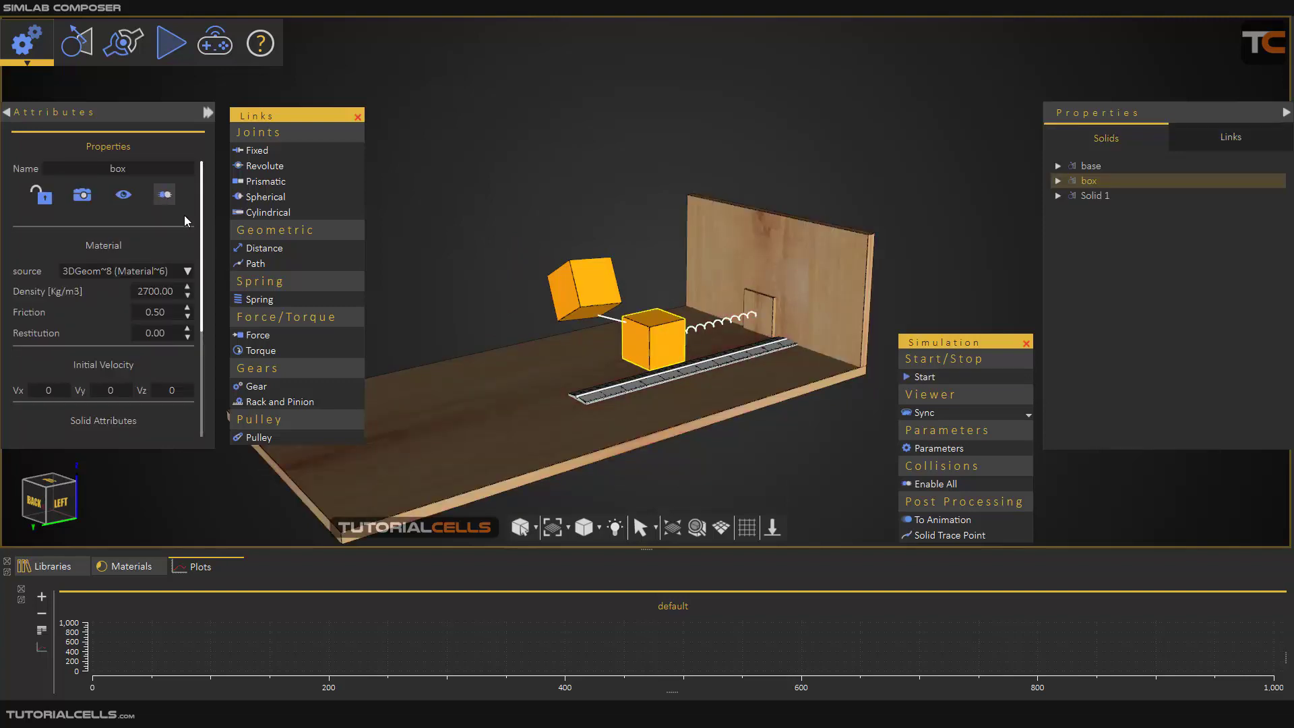
pyautogui.click(497, 369)
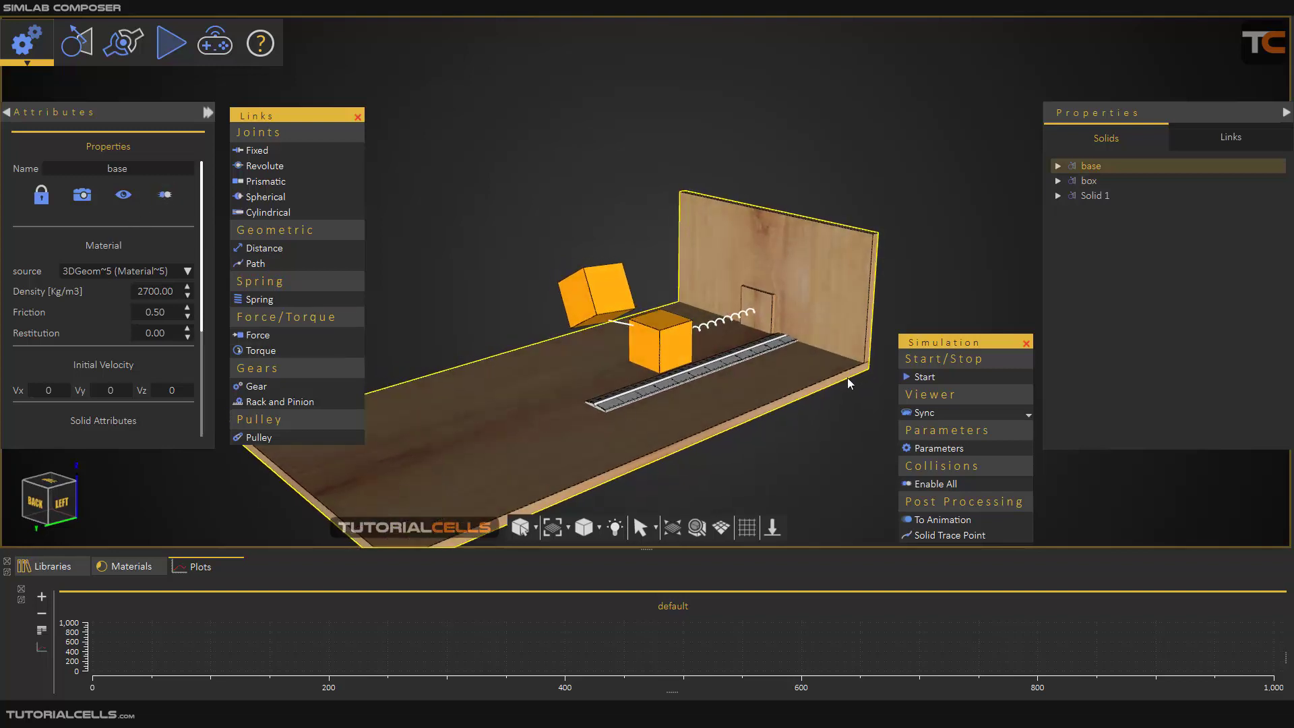
# Step: Run the simulation two more times, reviewing the Spring 1 link's properties between the runs
pyautogui.click(924, 377)
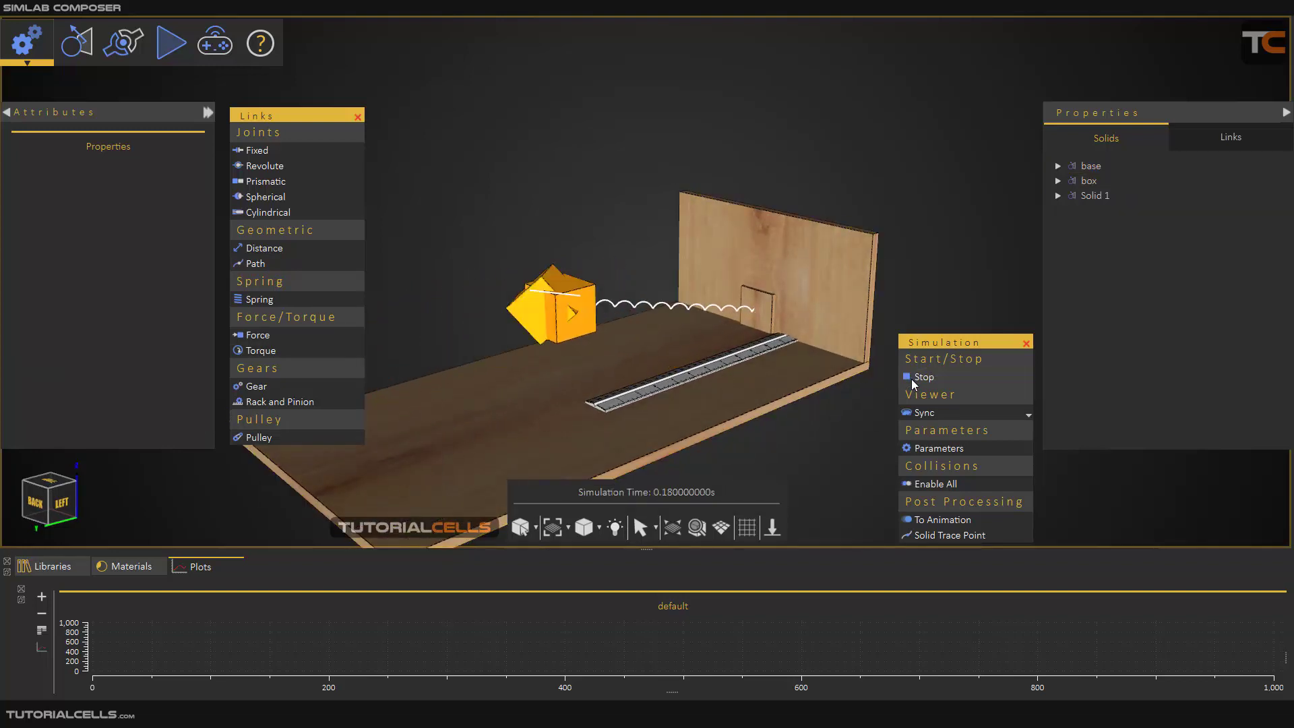
pyautogui.click(922, 378)
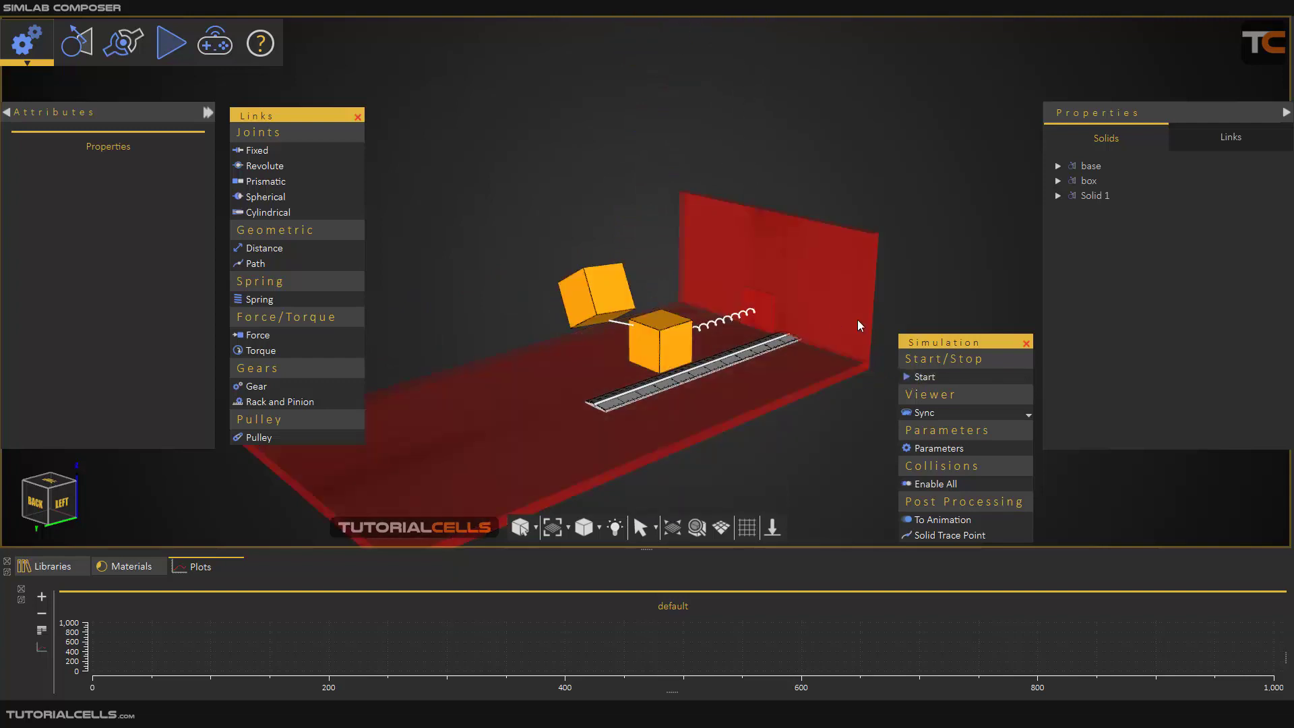
pyautogui.click(1176, 133)
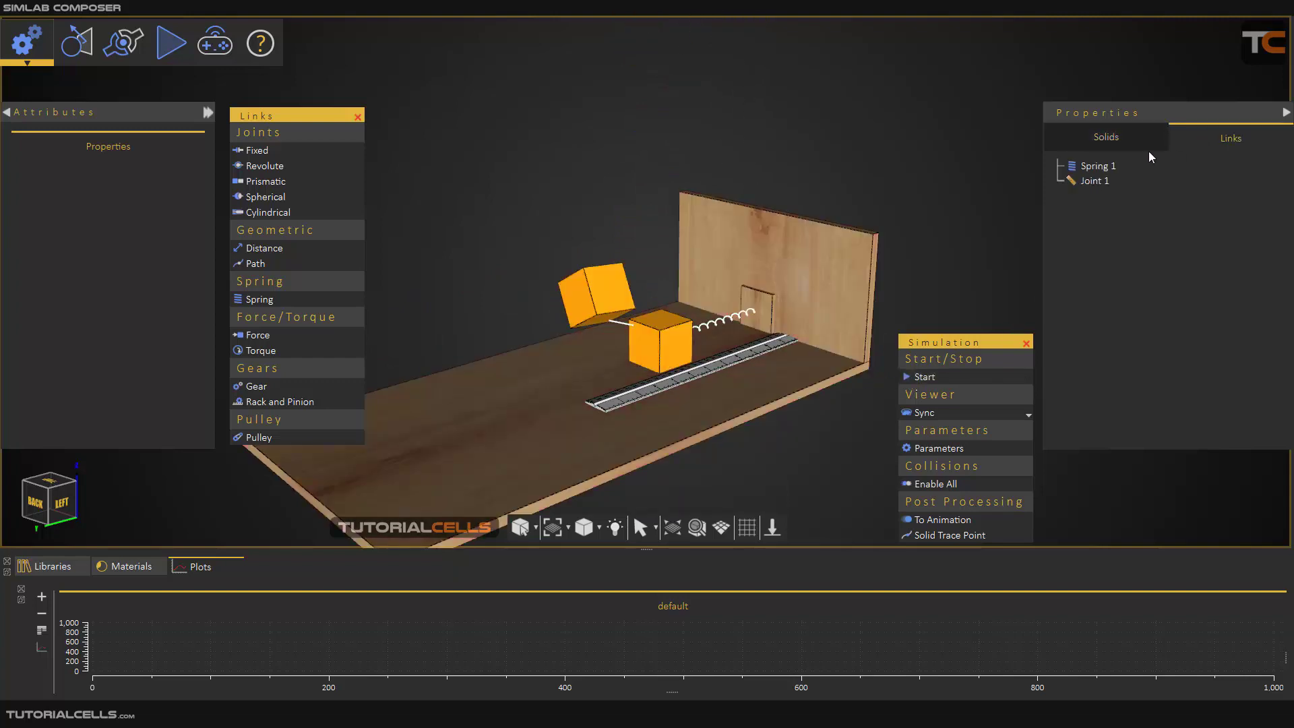
pyautogui.click(1099, 167)
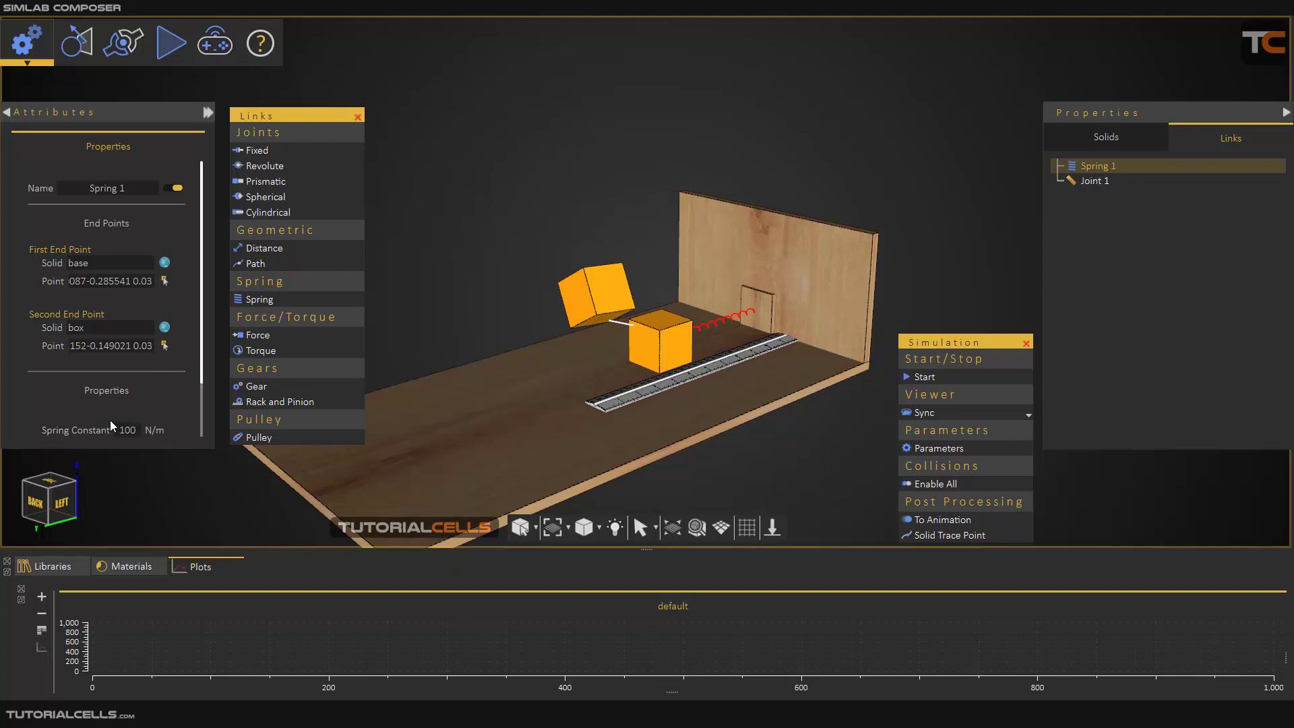
pyautogui.click(923, 376)
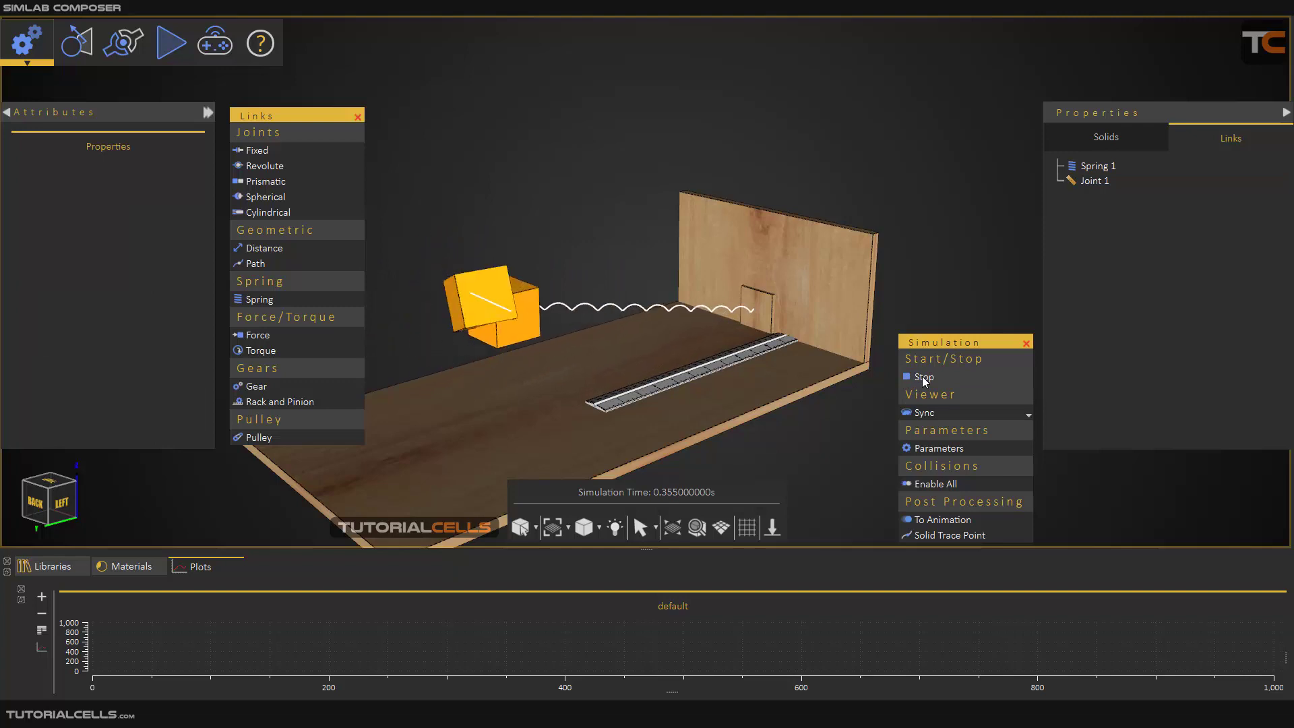
pyautogui.click(922, 376)
# Step: Enable collision for the raised box solid and test it with a simulation run
pyautogui.click(591, 300)
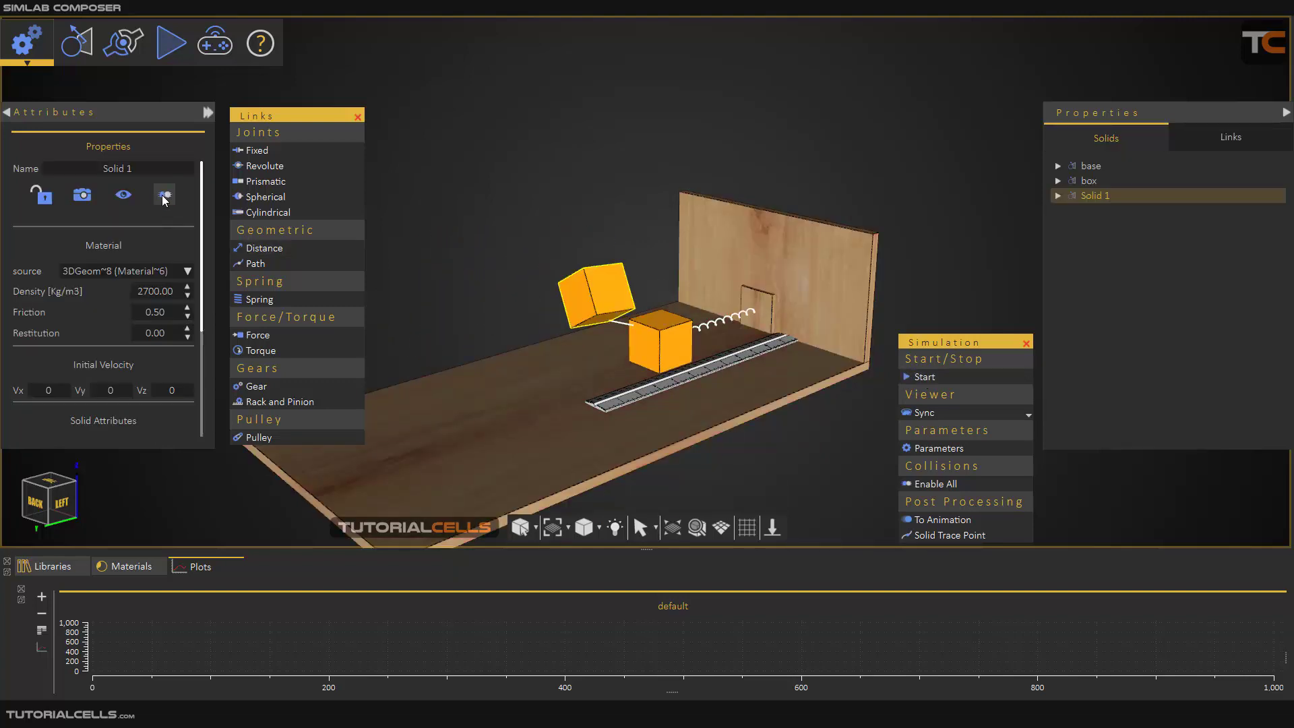
pyautogui.click(917, 376)
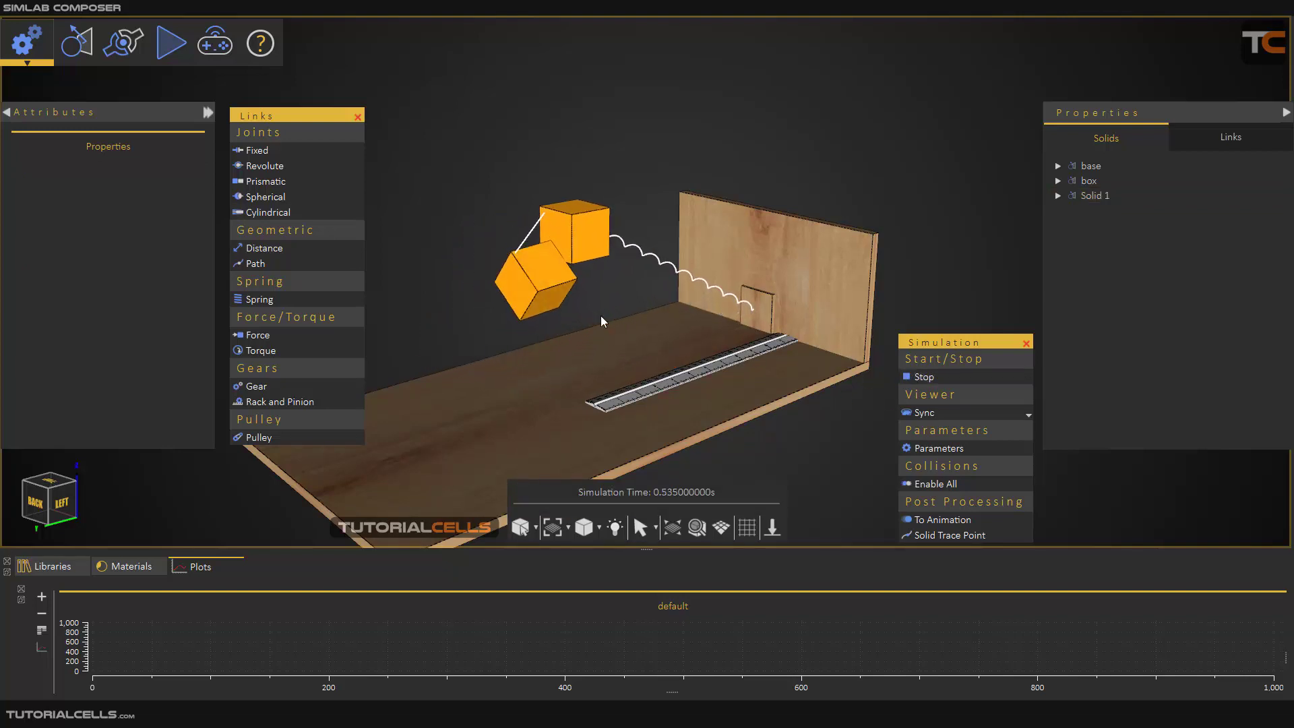
pyautogui.scroll(-3, 587, 323)
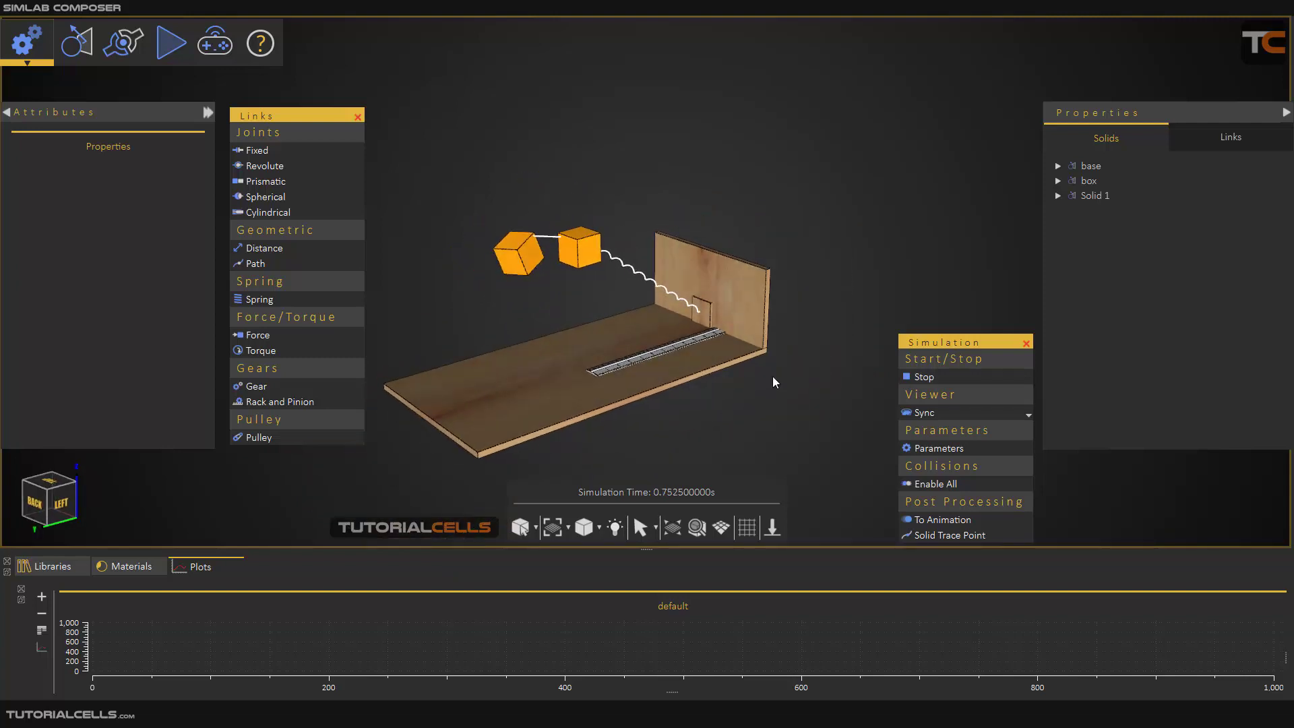
pyautogui.click(917, 377)
# Step: Set the simulation's Z gravity to -9.8 m/s2 and run it to watch the linked boxes' motion
pyautogui.click(918, 449)
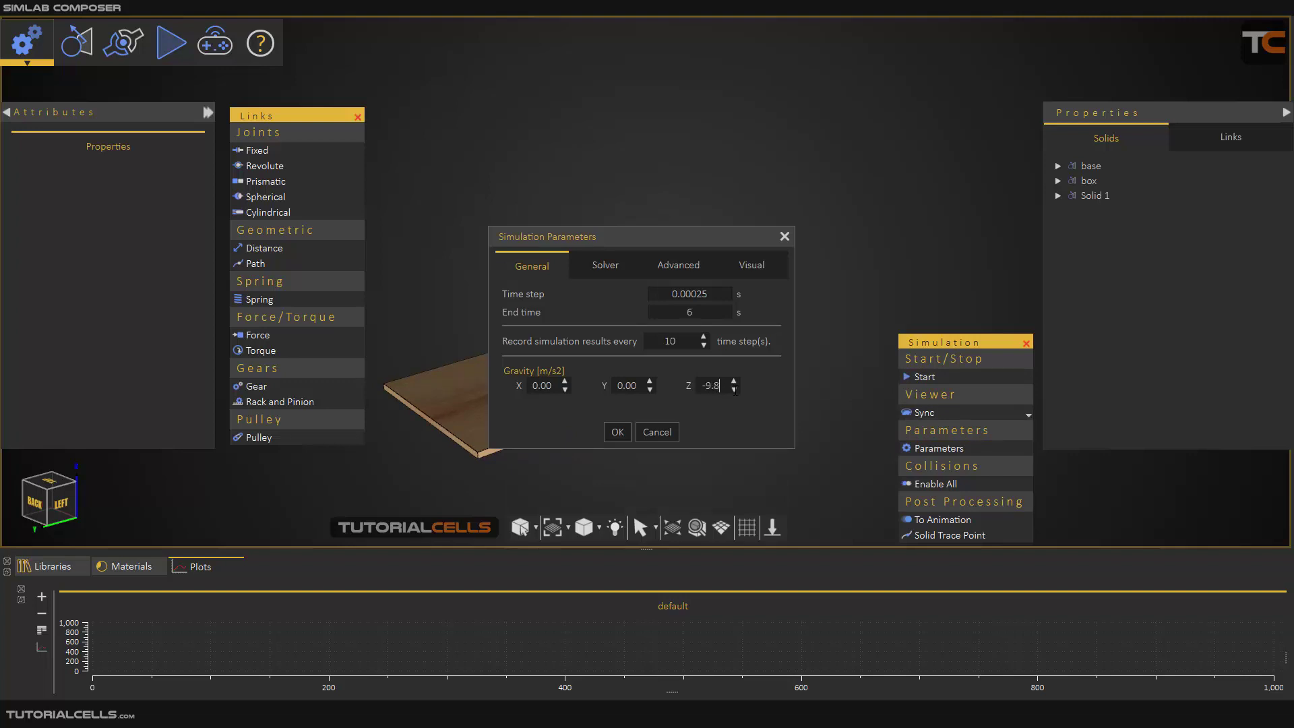
pyautogui.click(617, 433)
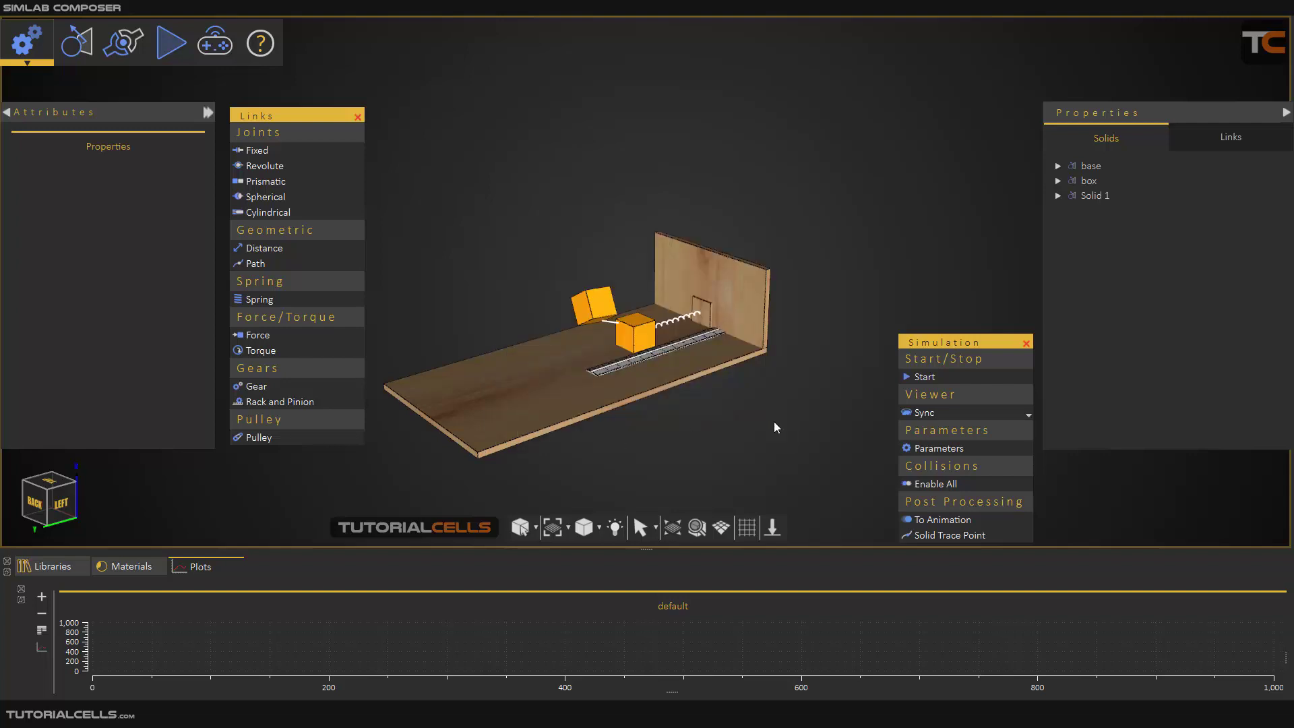
pyautogui.click(915, 378)
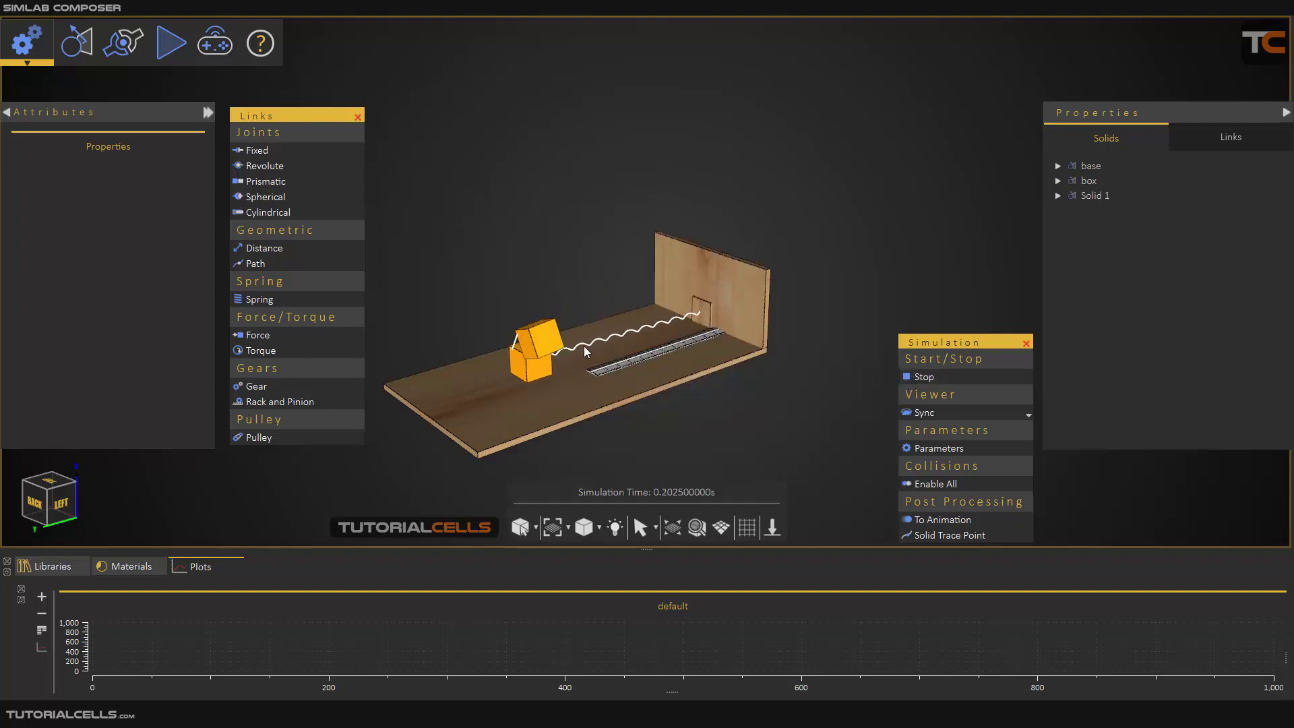
pyautogui.scroll(2, 587, 366)
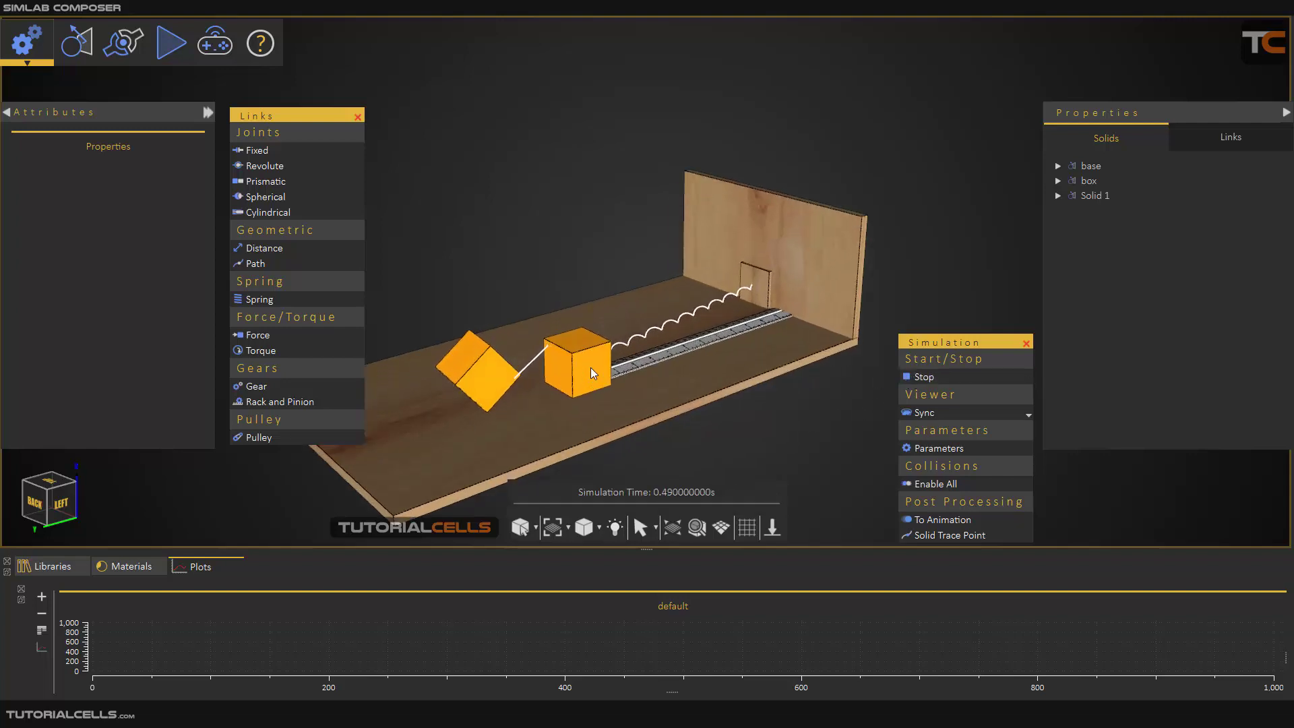
pyautogui.click(930, 375)
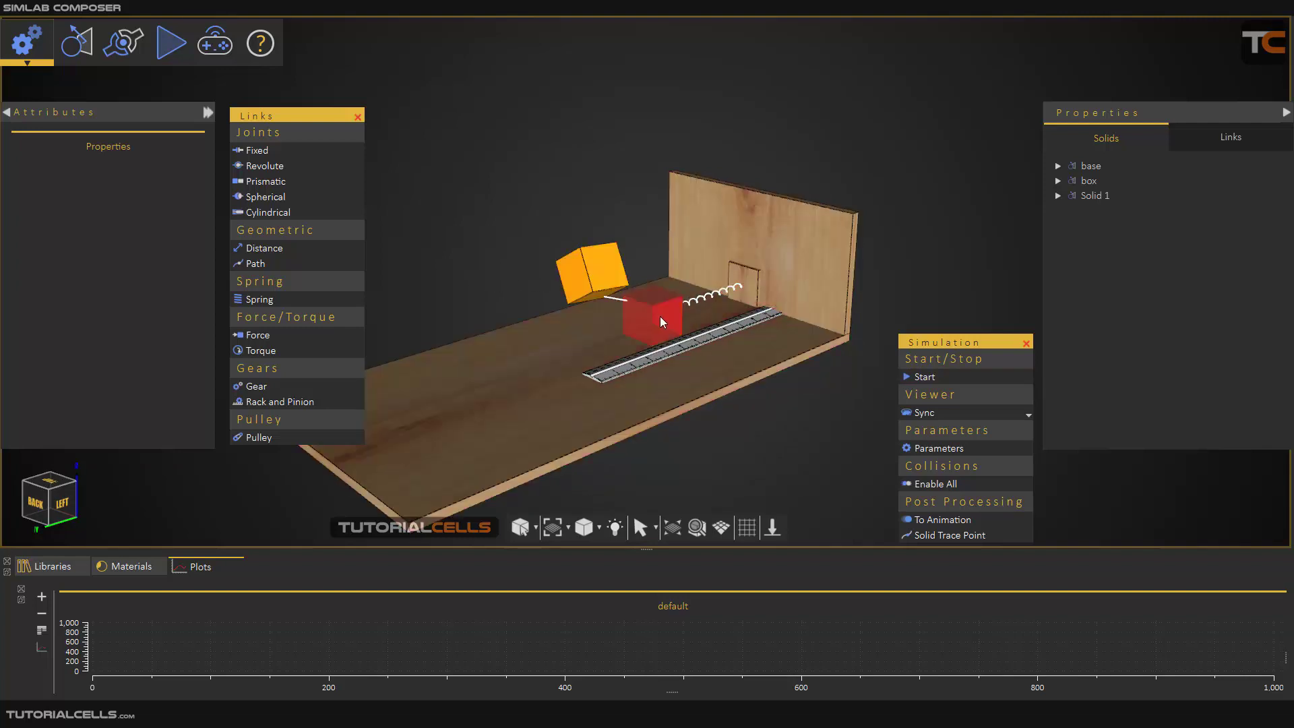
# Step: Review the raised box solid's attributes and replay the simulation of the spring and distance links
pyautogui.click(585, 271)
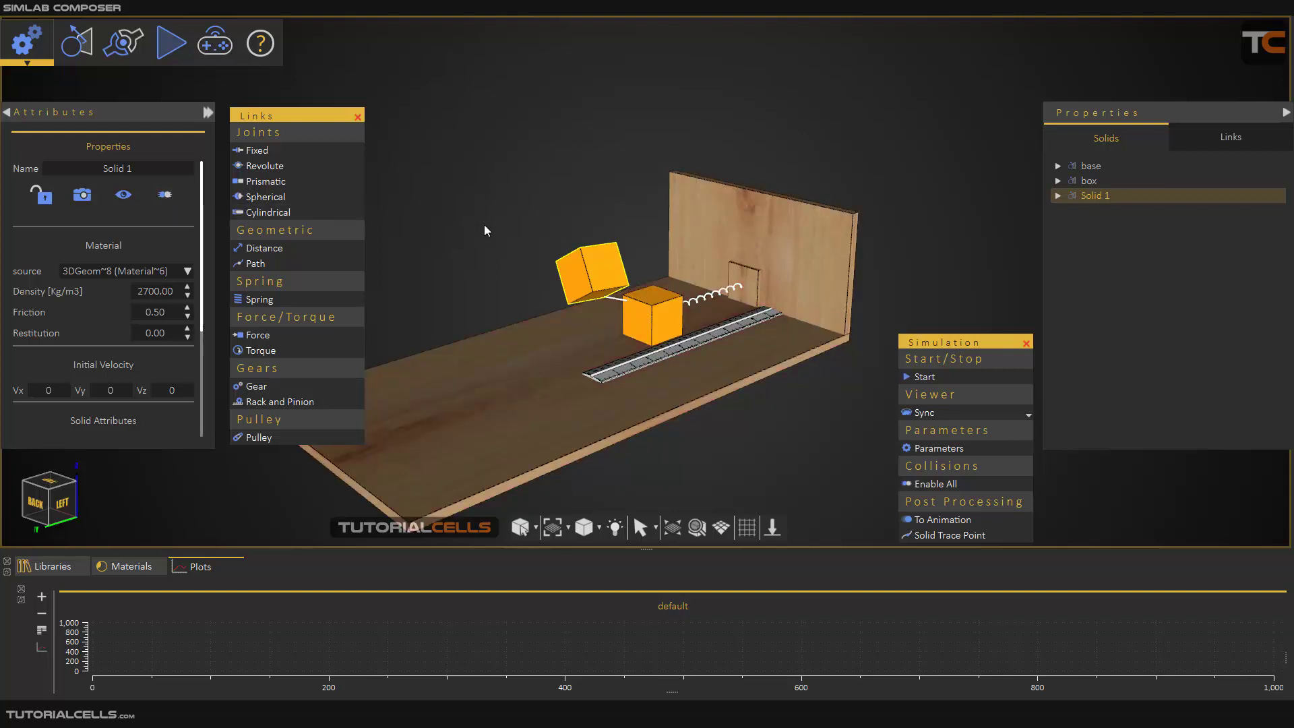
pyautogui.moveTo(484, 225); pyautogui.dragTo(531, 207, button='middle')
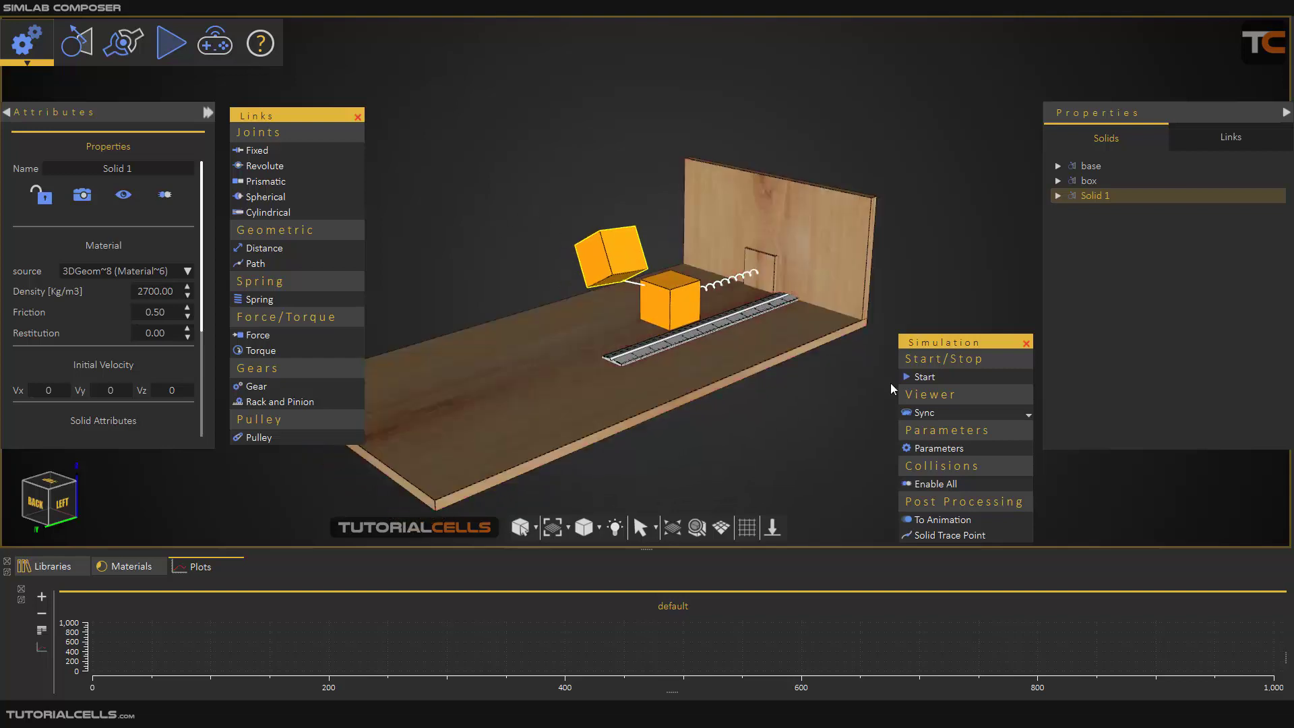
pyautogui.click(922, 377)
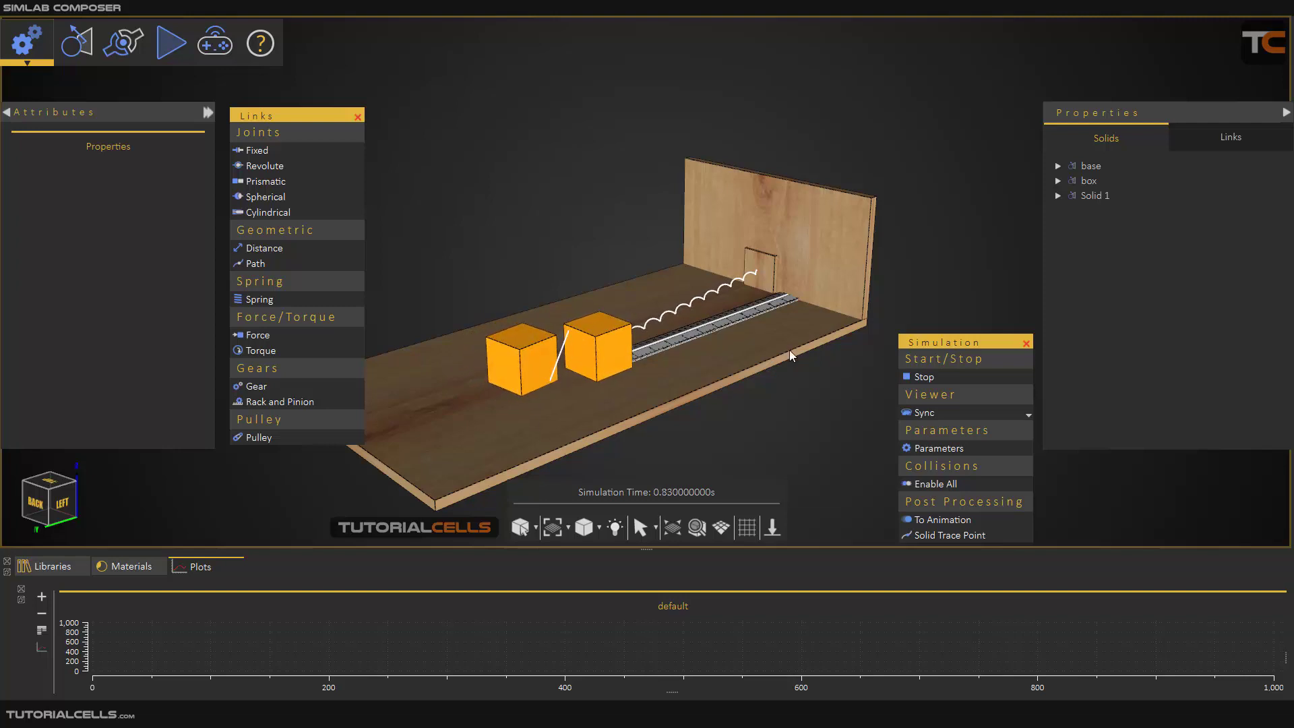
pyautogui.click(920, 377)
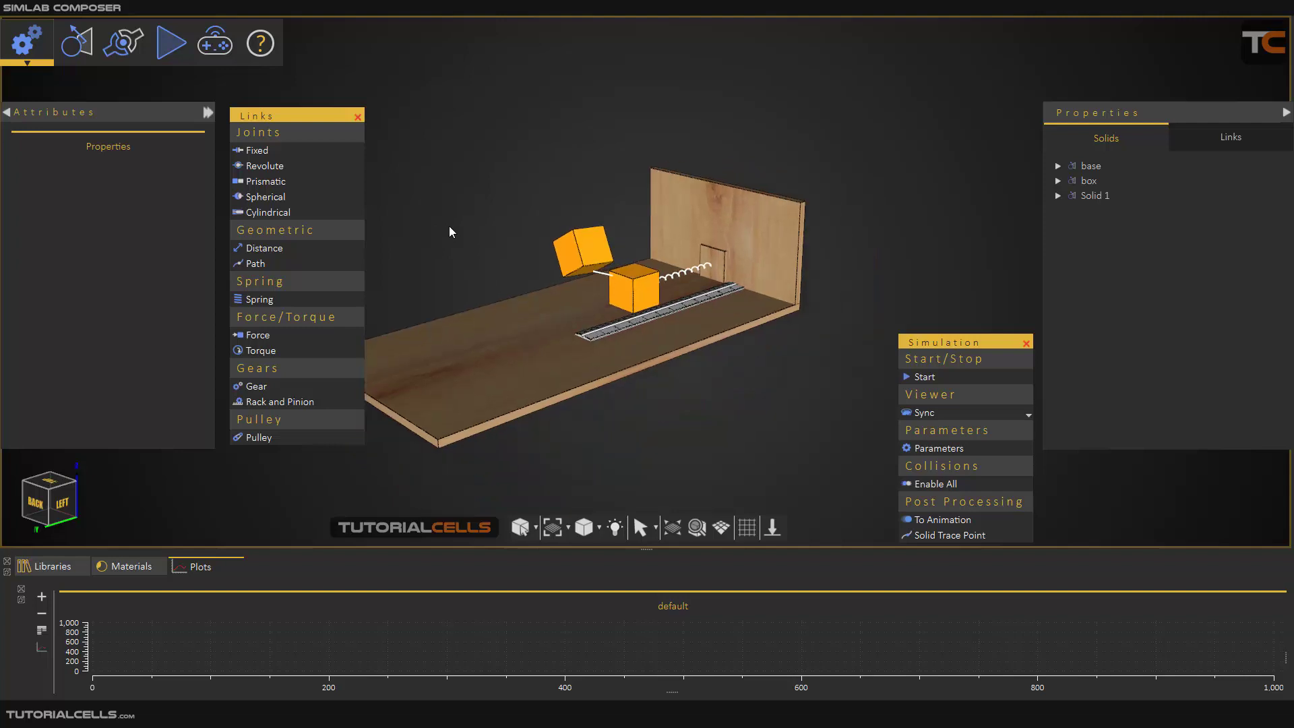
pyautogui.moveTo(449, 226); pyautogui.dragTo(592, 162)
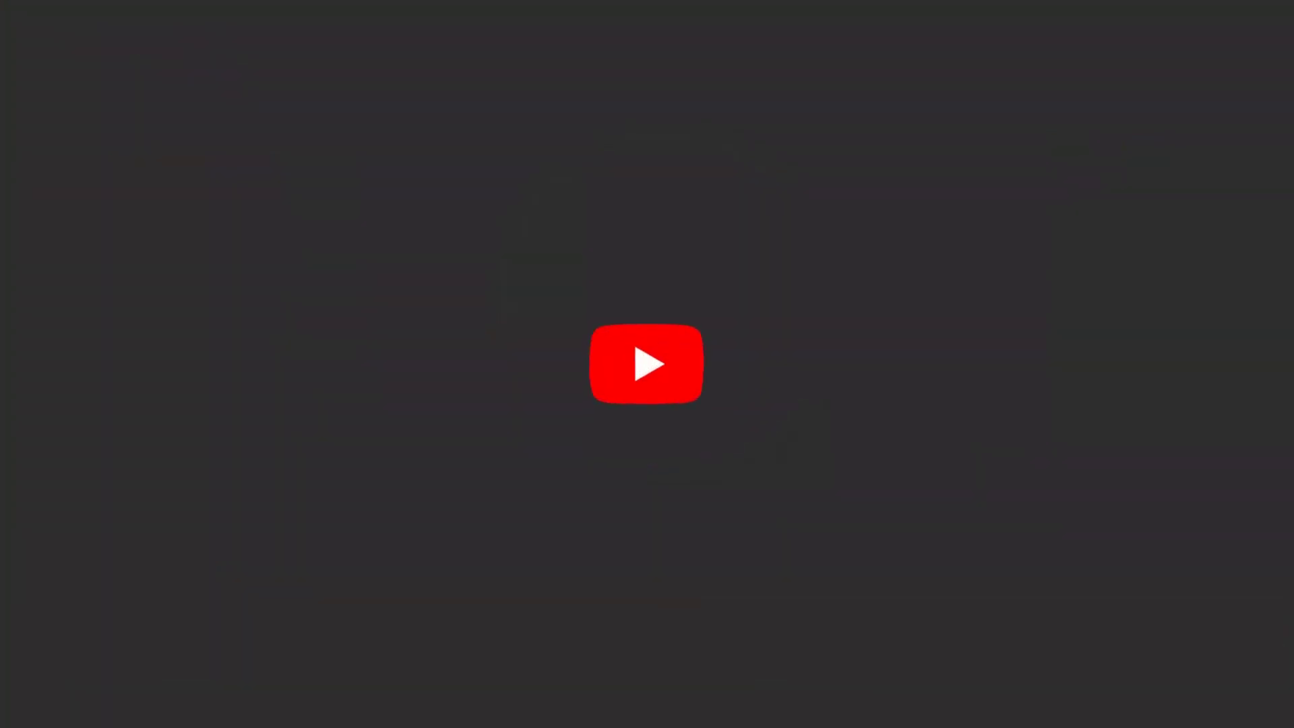